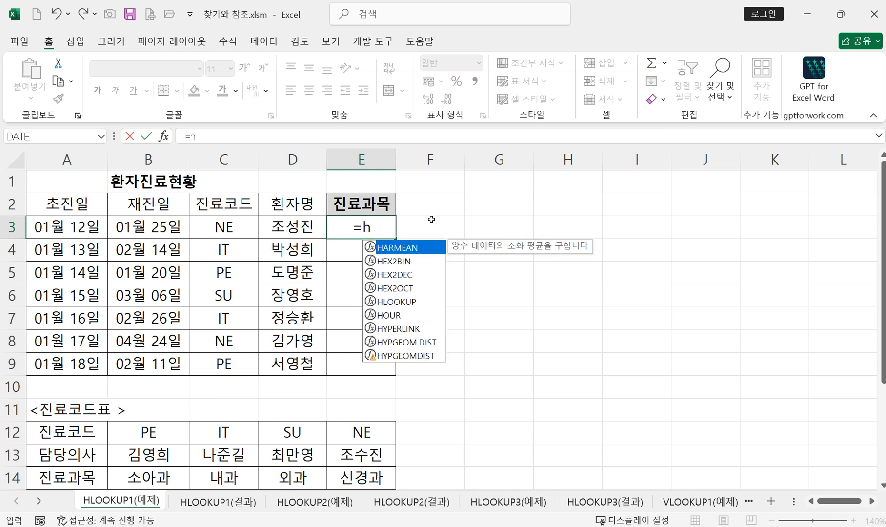
- Start an HLOOKUP formula in cell E3 with C3 as the lookup value and B12:E14 as the table range
double_click(421, 302)
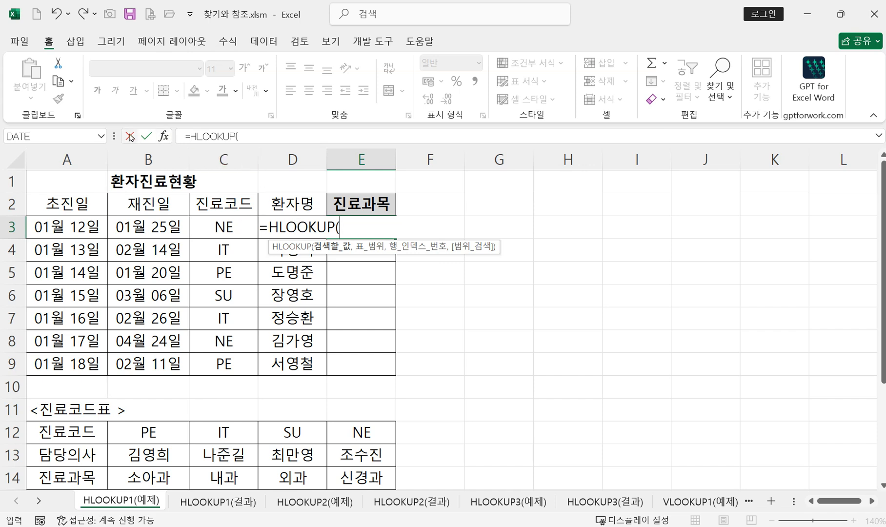
click(164, 136)
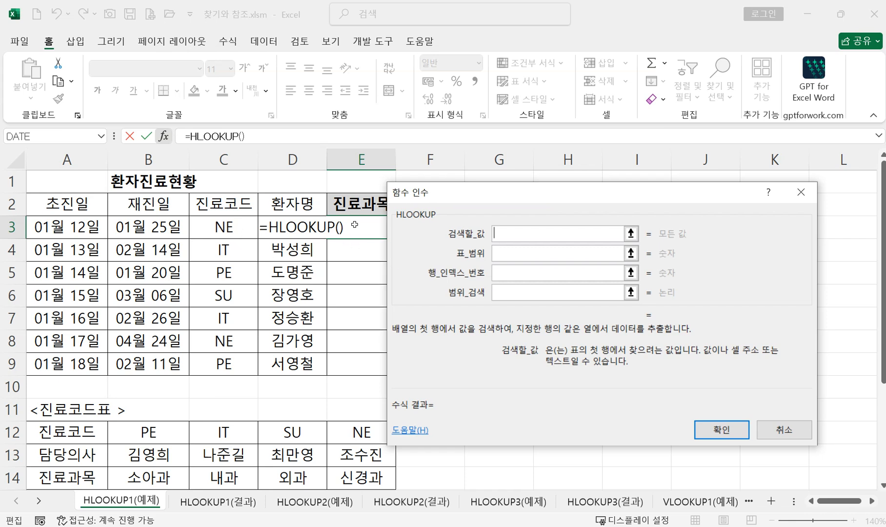
click(201, 230)
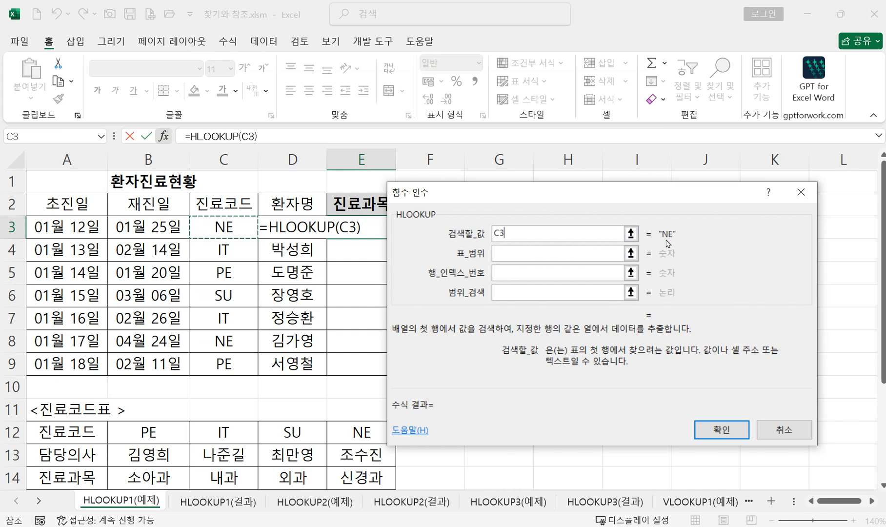
click(531, 251)
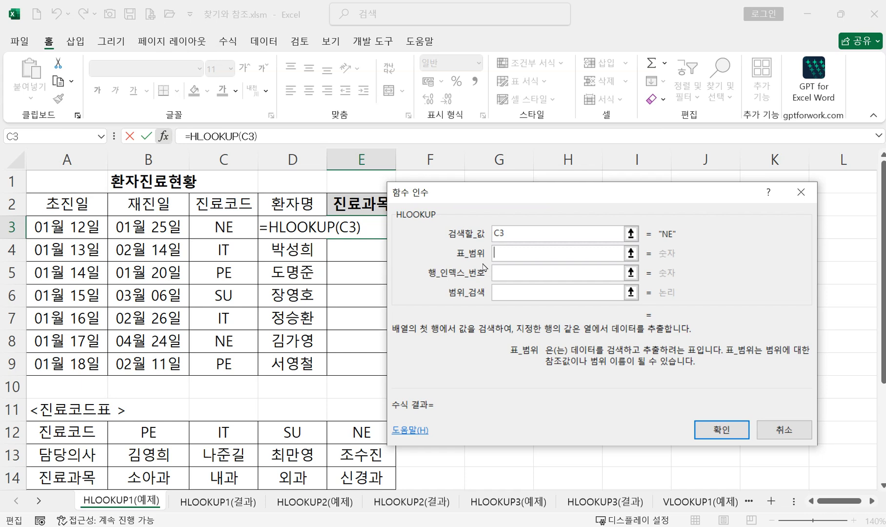
drag(507, 203, 544, 74)
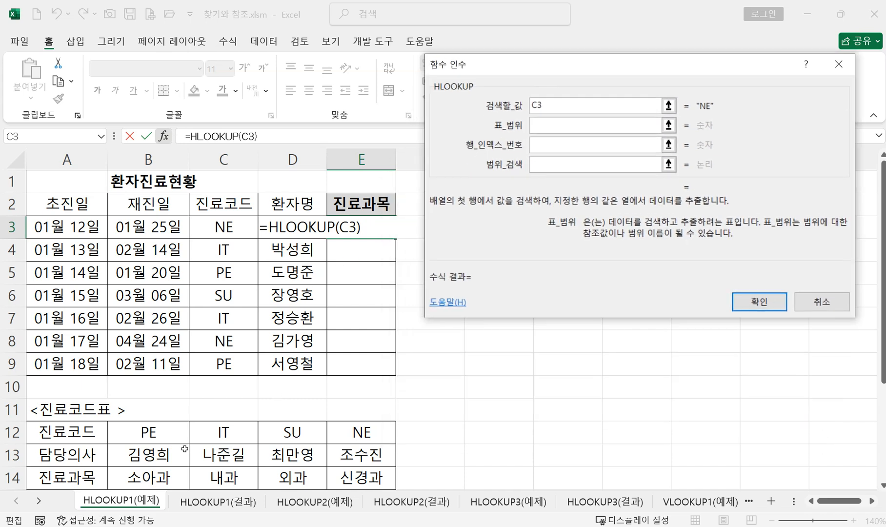
drag(150, 433, 361, 477)
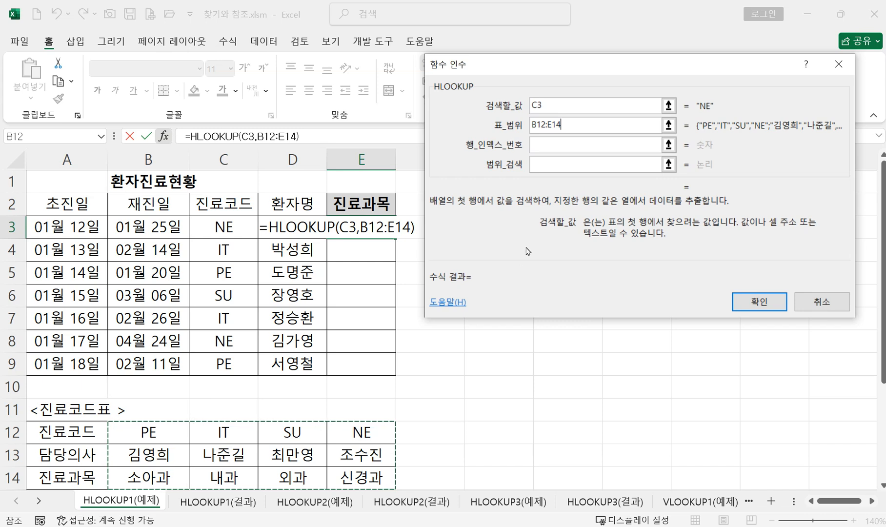
- Complete the E3 HLOOKUP with row index 3, absolute table range $B$12:$E$14 and range lookup 0
click(556, 144)
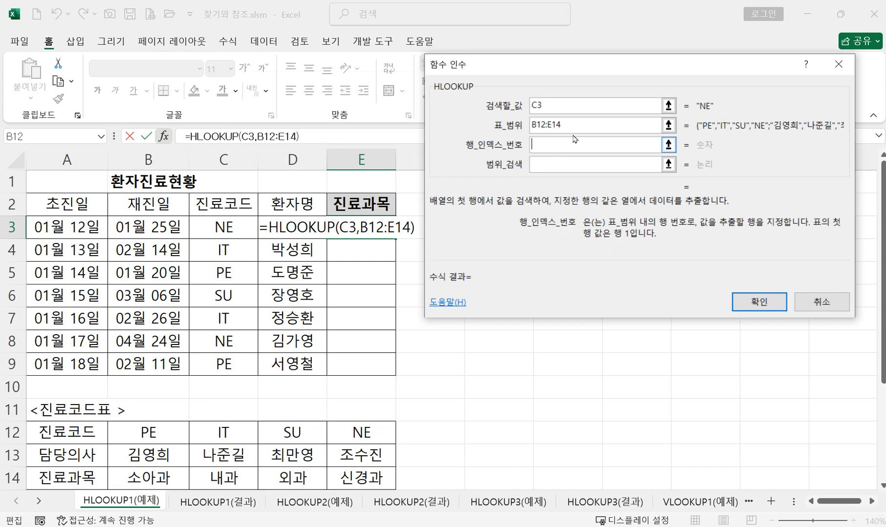
text(3)
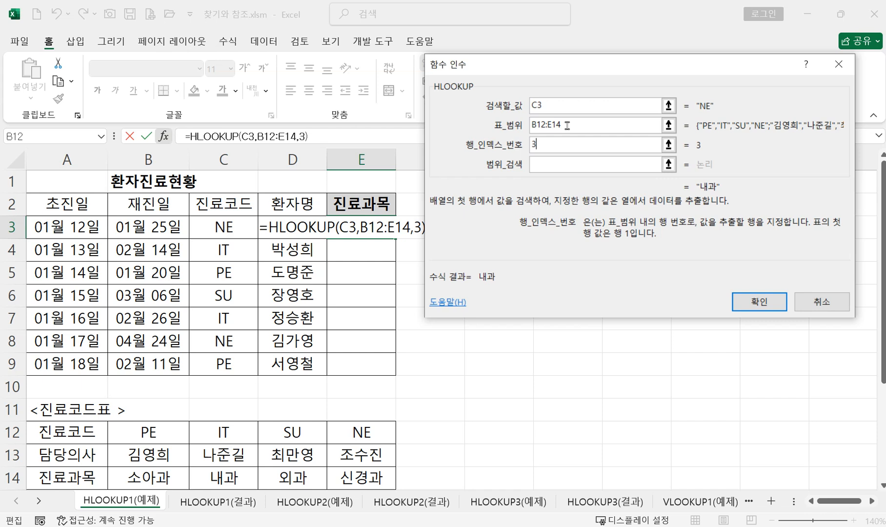
drag(567, 125, 480, 128)
key(F4)
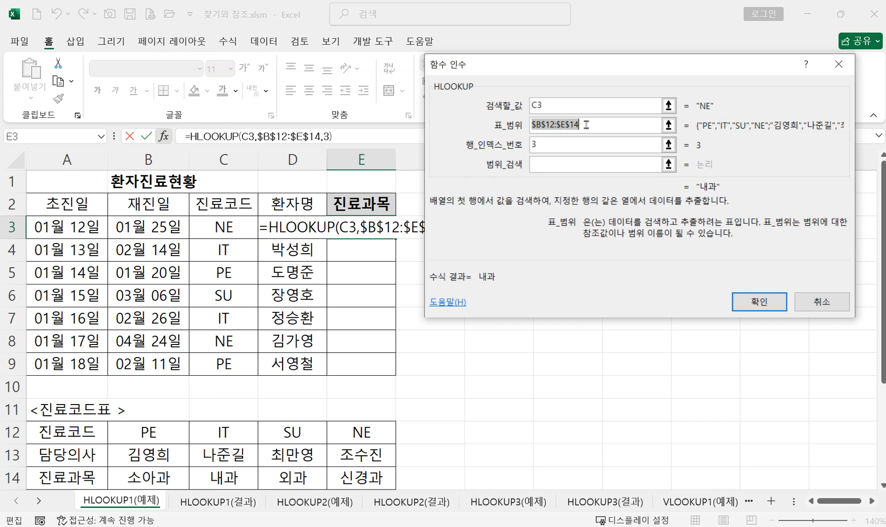
click(570, 163)
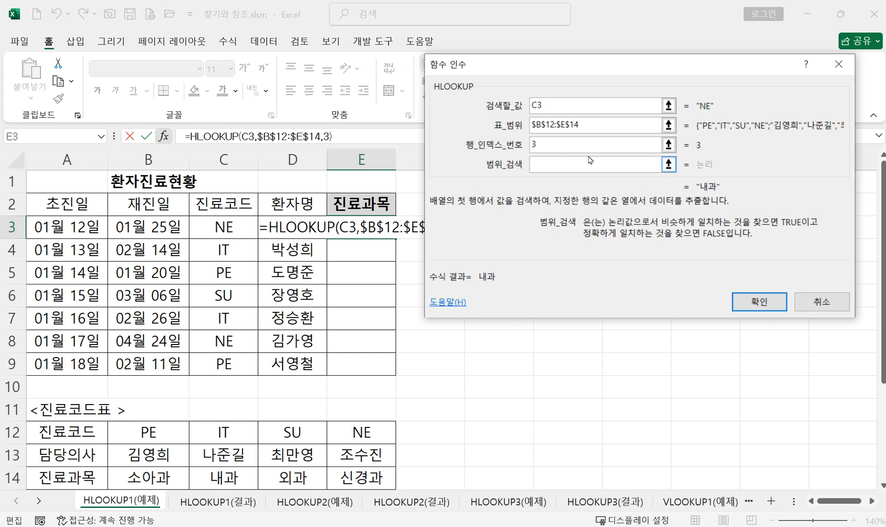
text(0)
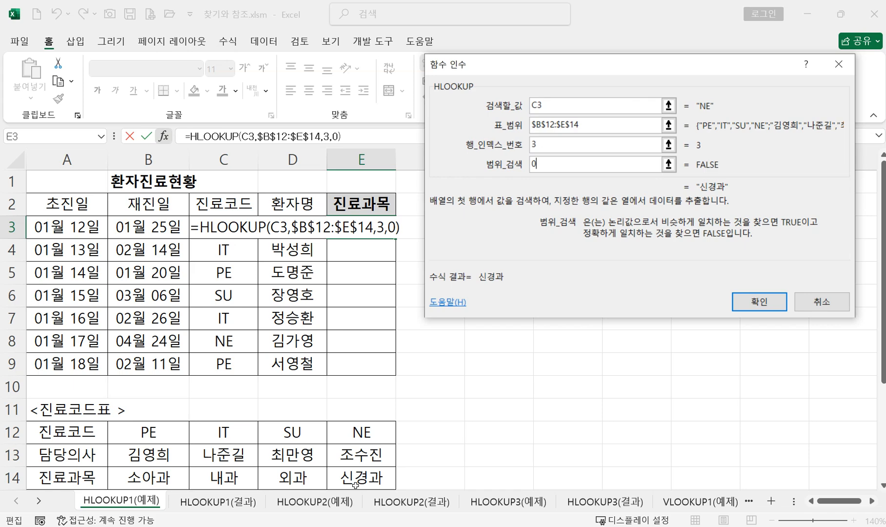
click(770, 302)
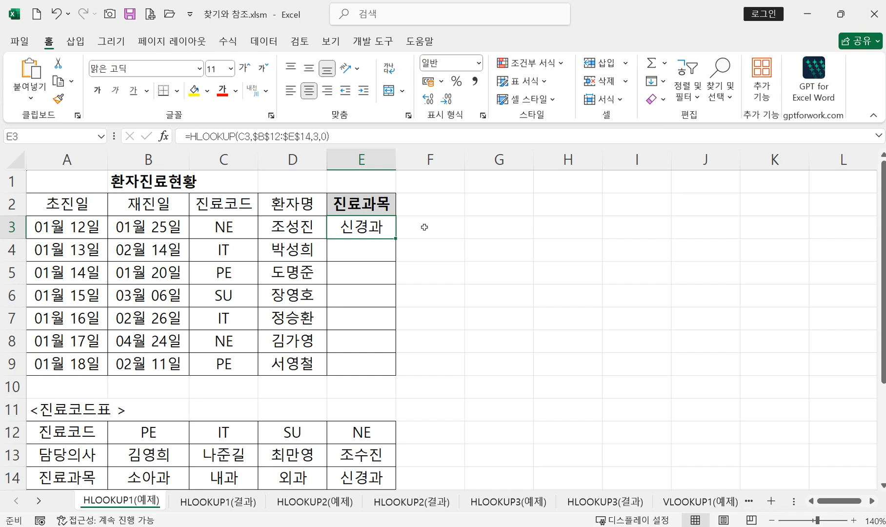
- Enter the column header 담당의사 in cell F2
click(421, 202)
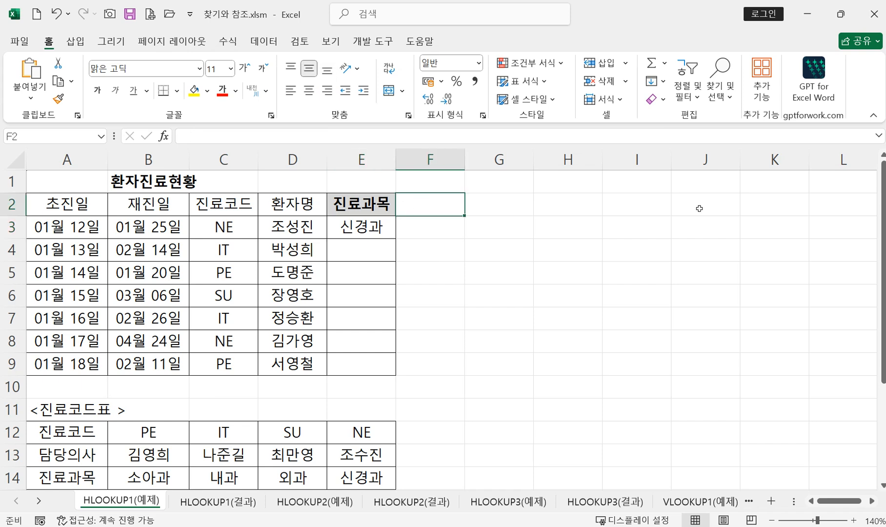
text(ek)
key(BackSpace)
key(BackSpace)
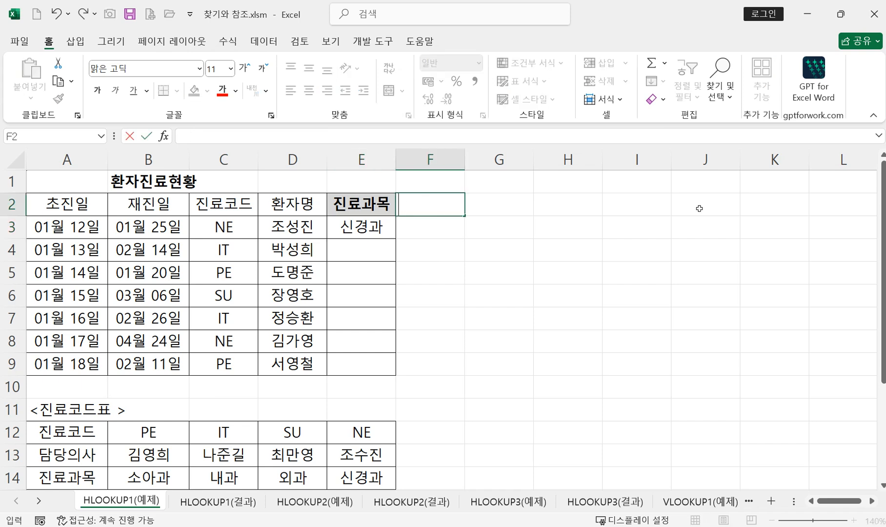
text(담당의사)
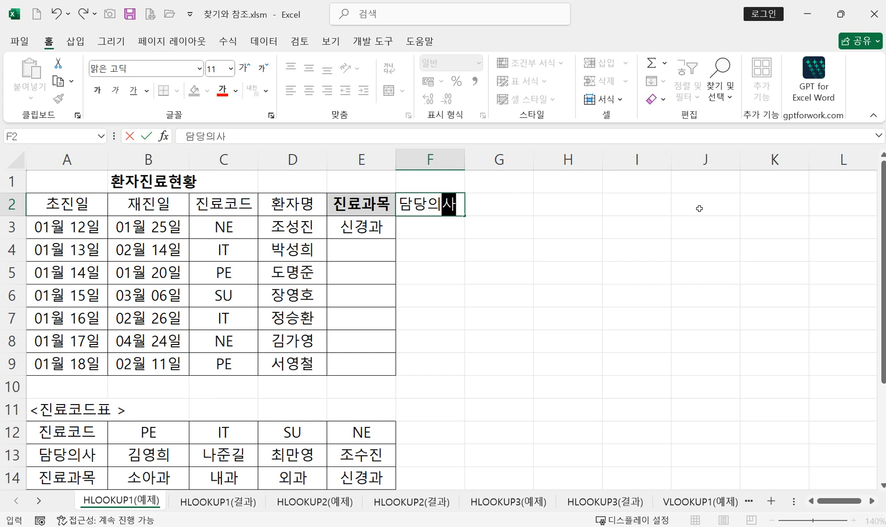
key(Return)
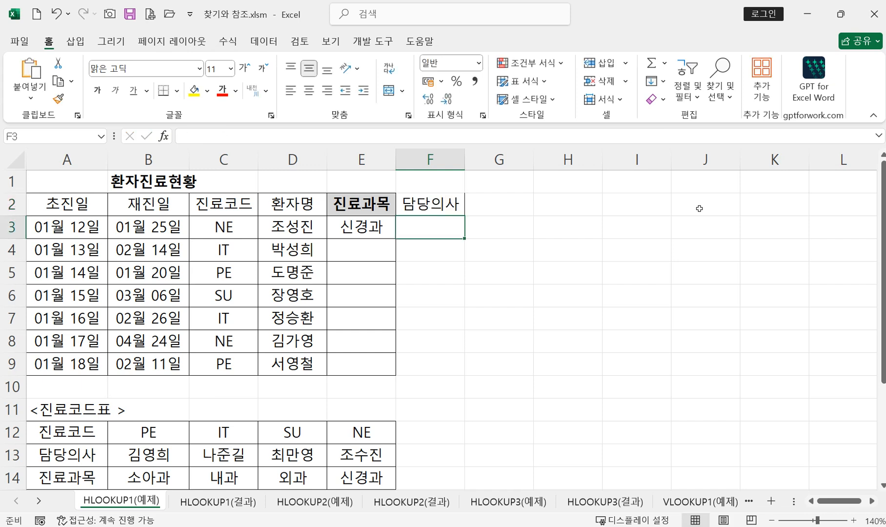
- Start an HLOOKUP formula in cell F3 with C3 as the lookup value
text(=)
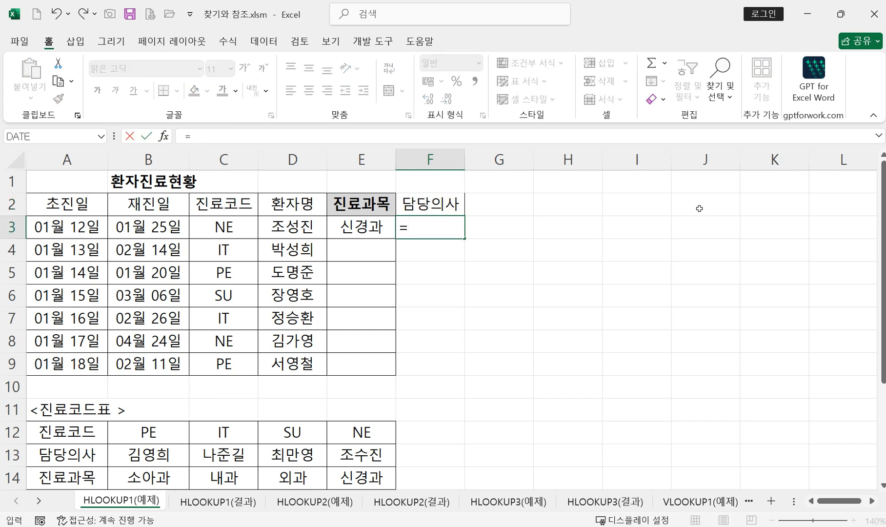
text(ㅗ)
key(BackSpace)
text(h)
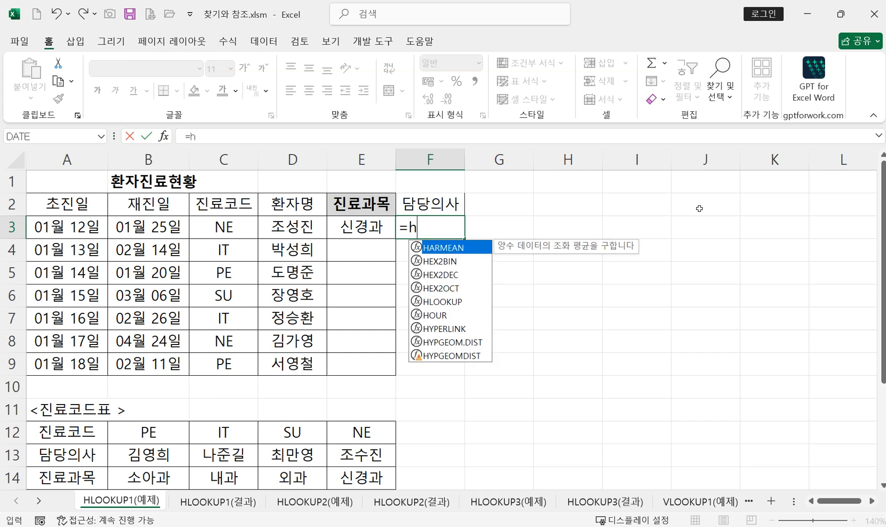
click(454, 302)
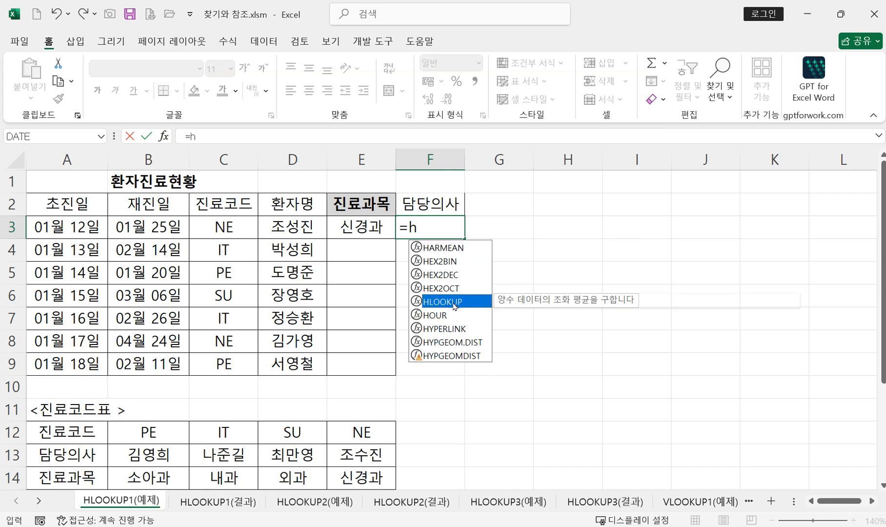
double_click(453, 302)
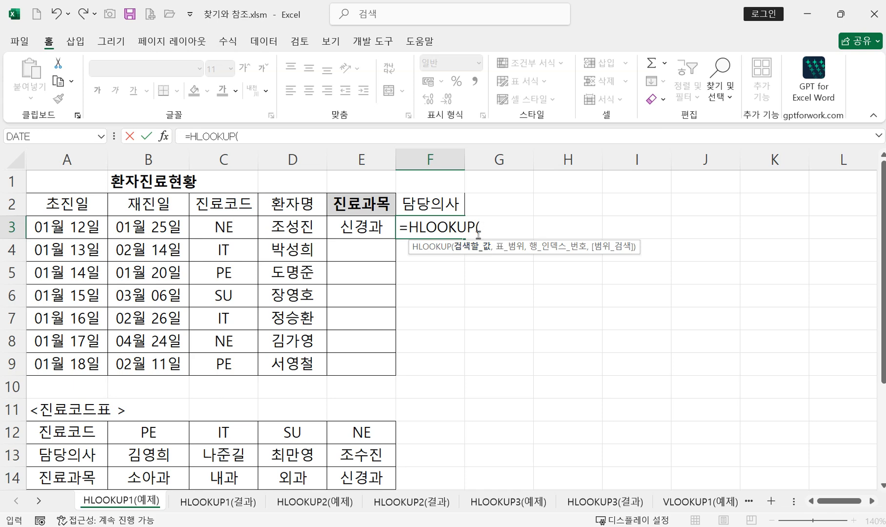
click(165, 138)
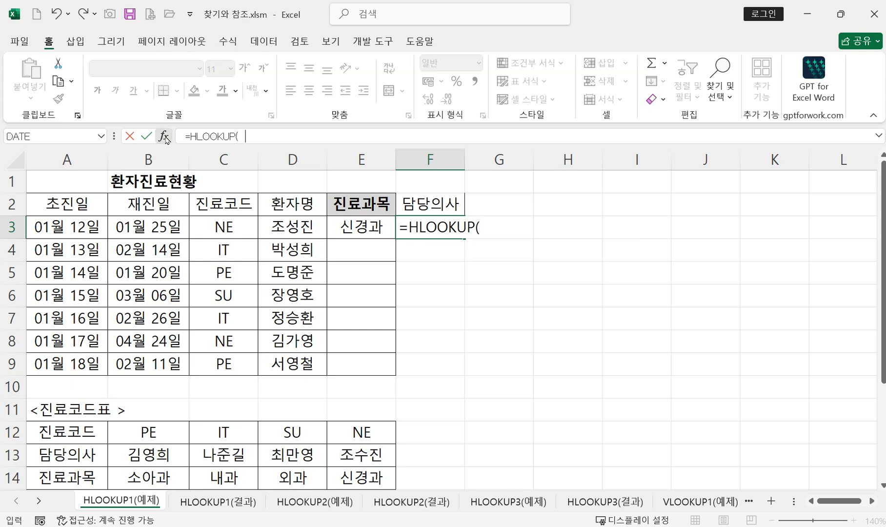
drag(508, 62, 592, 226)
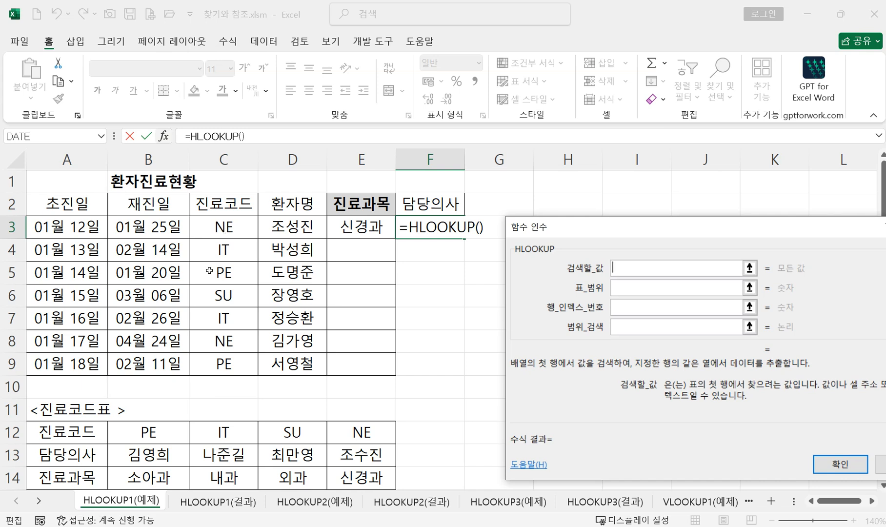
click(211, 226)
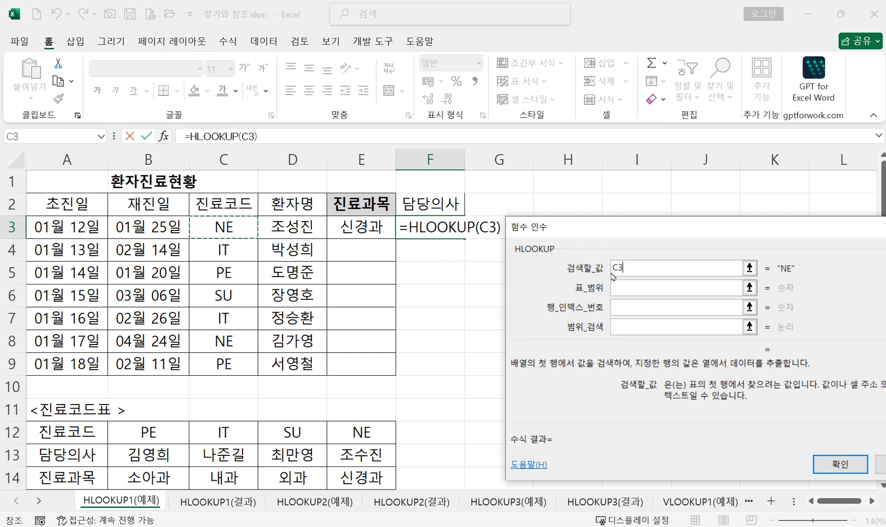
- Set the table range of the F3 HLOOKUP to the code table as the absolute reference $B$12:$E$14
click(616, 287)
click(616, 287)
scroll(344, 316, down, 1)
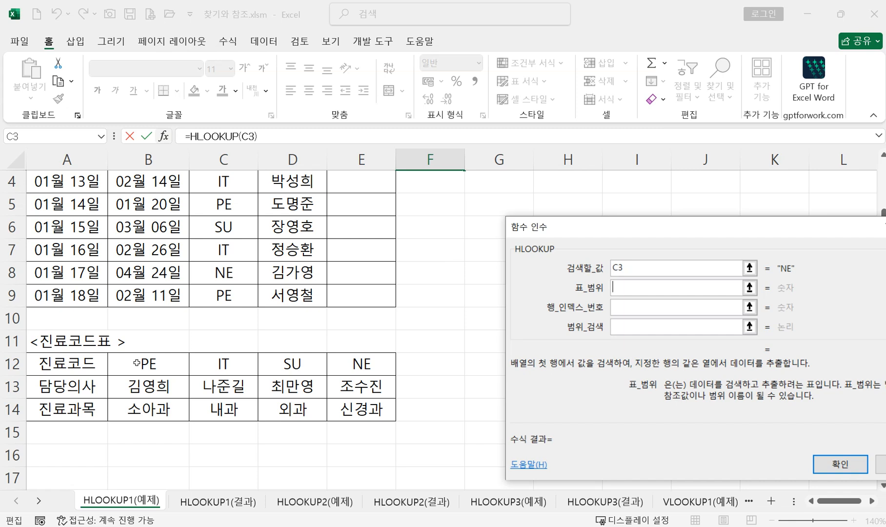
drag(137, 362, 336, 409)
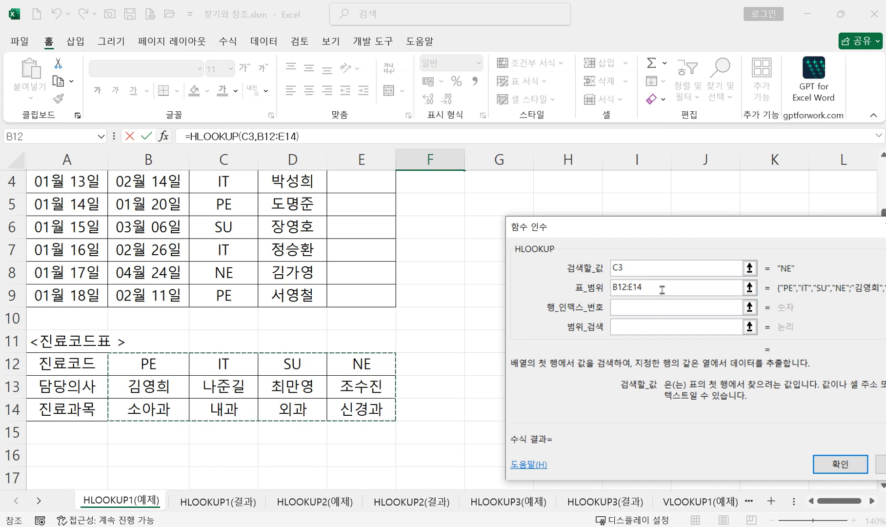
double_click(662, 290)
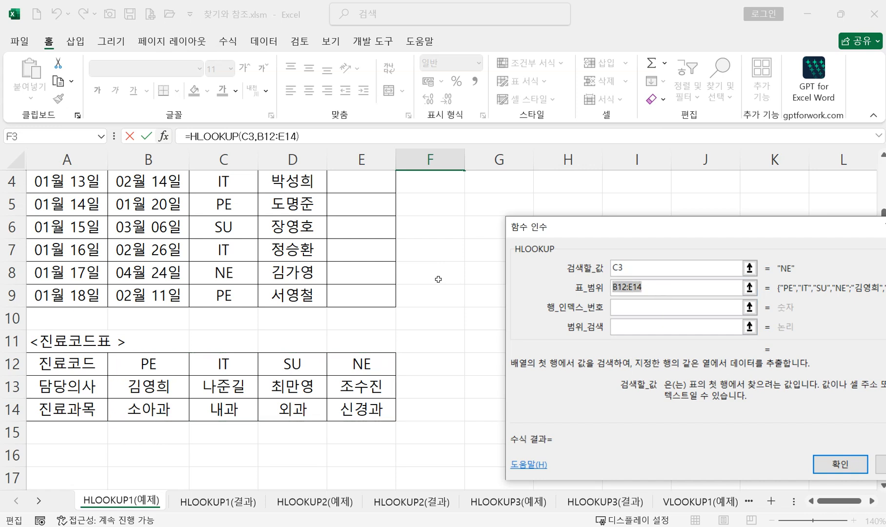
scroll(434, 281, up, 1)
key(F4)
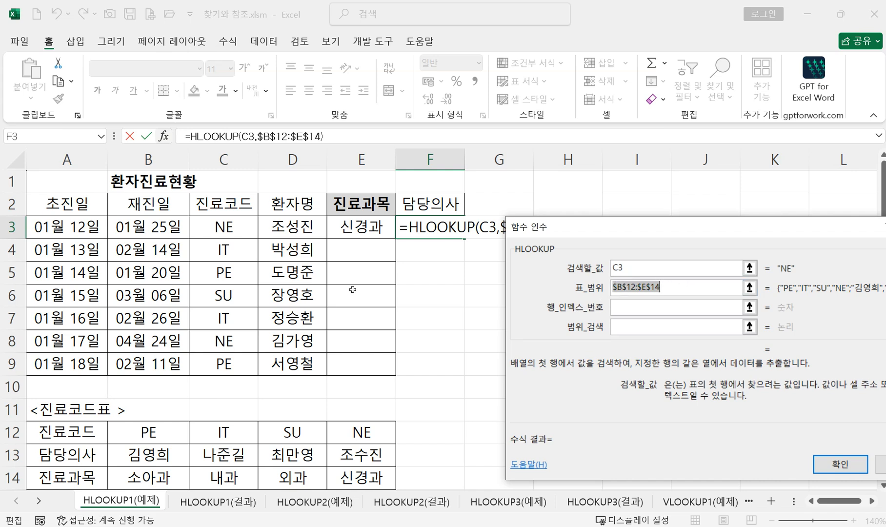
- Complete the F3 HLOOKUP with row index 2 and range lookup 0
click(622, 311)
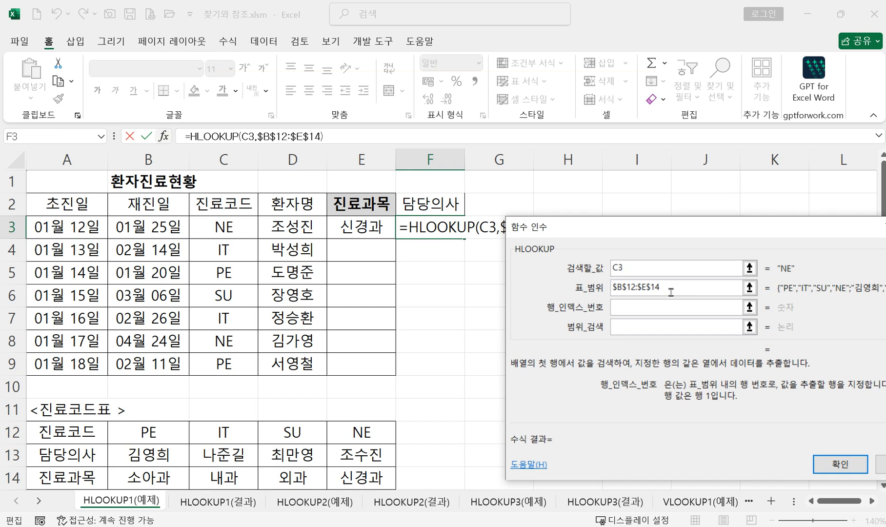
text(2)
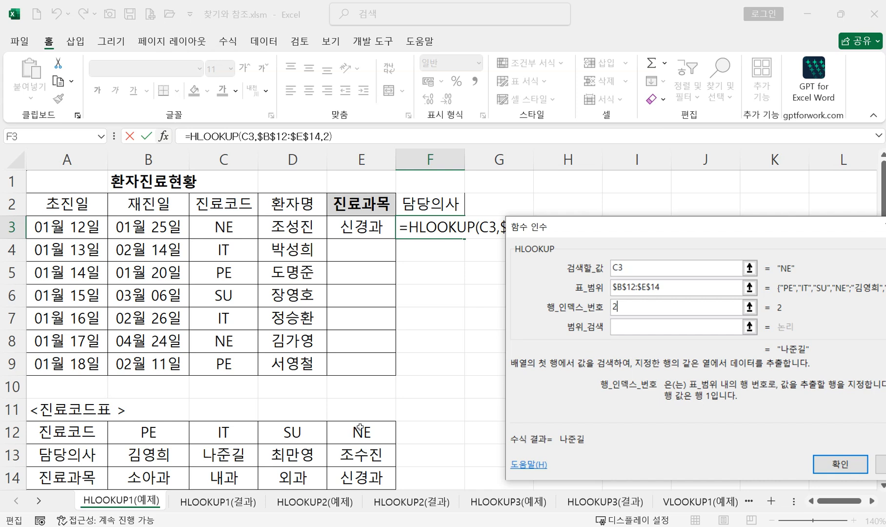
click(622, 327)
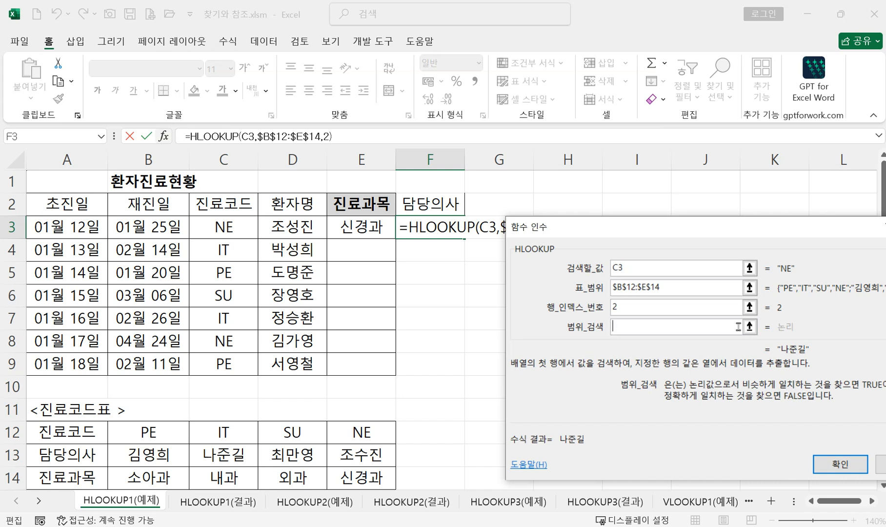
text(0)
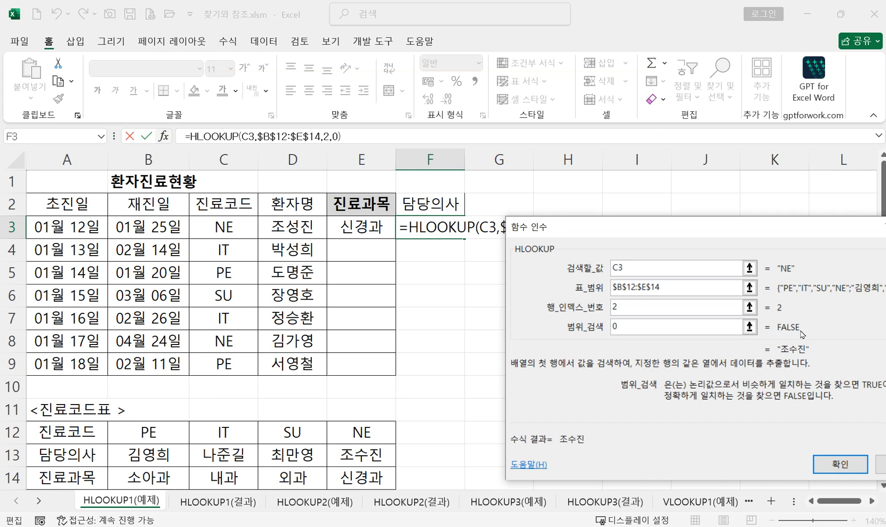
click(846, 469)
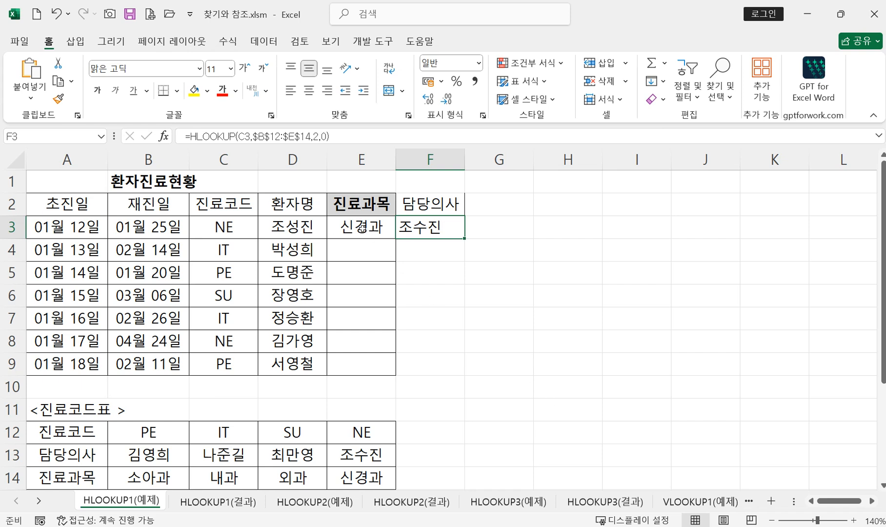
- Review the HLOOKUP function arguments of the 진료과목 formula in cell E3
double_click(361, 228)
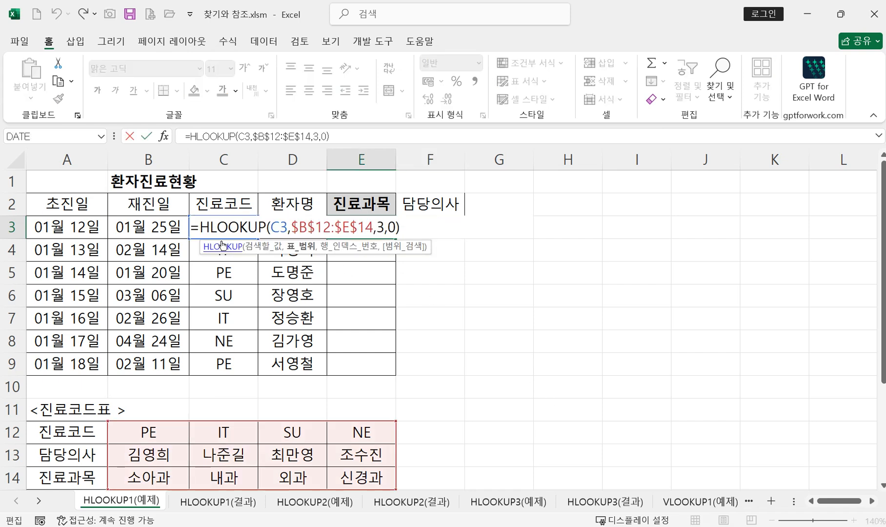
click(238, 227)
click(164, 136)
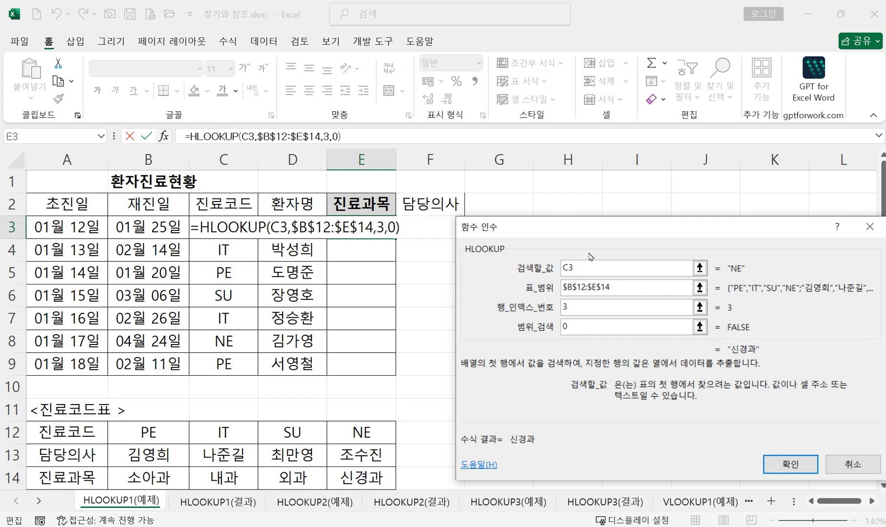
click(792, 463)
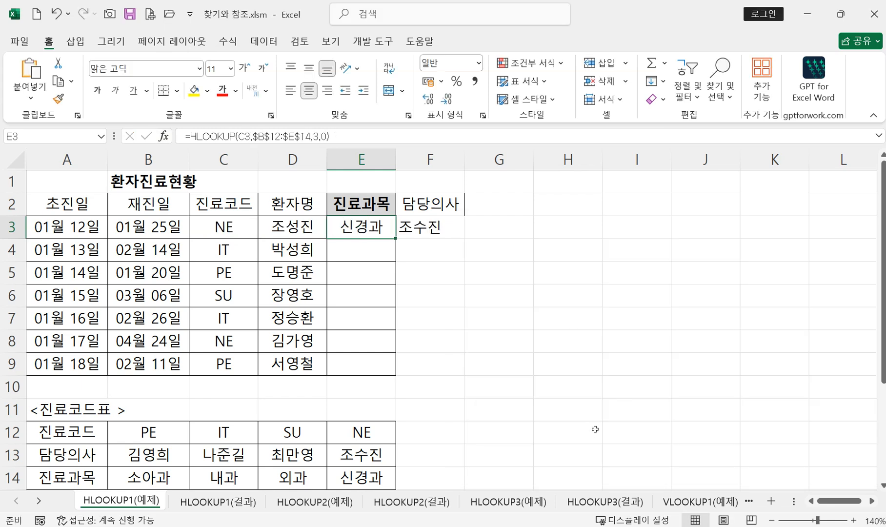
- Paste the captured HLOOKUP function arguments image beside the patient table at cell G1
click(500, 180)
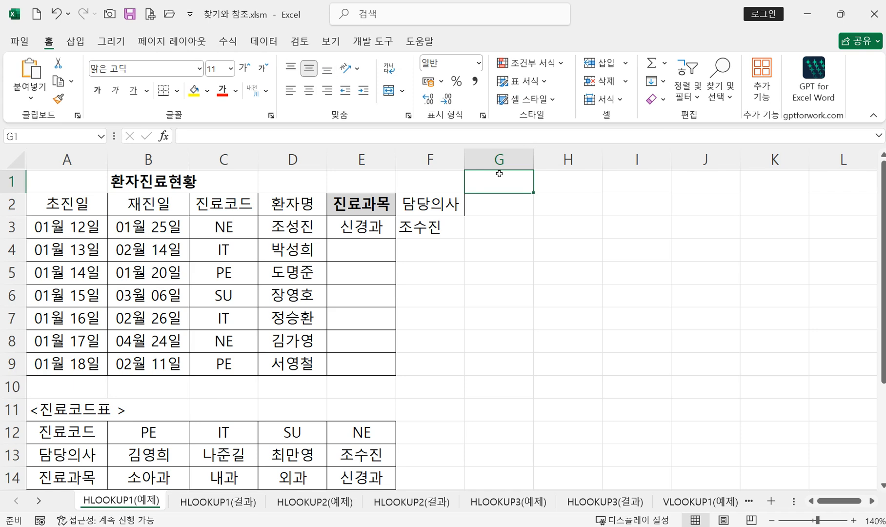
key(ctrl+v)
double_click(363, 227)
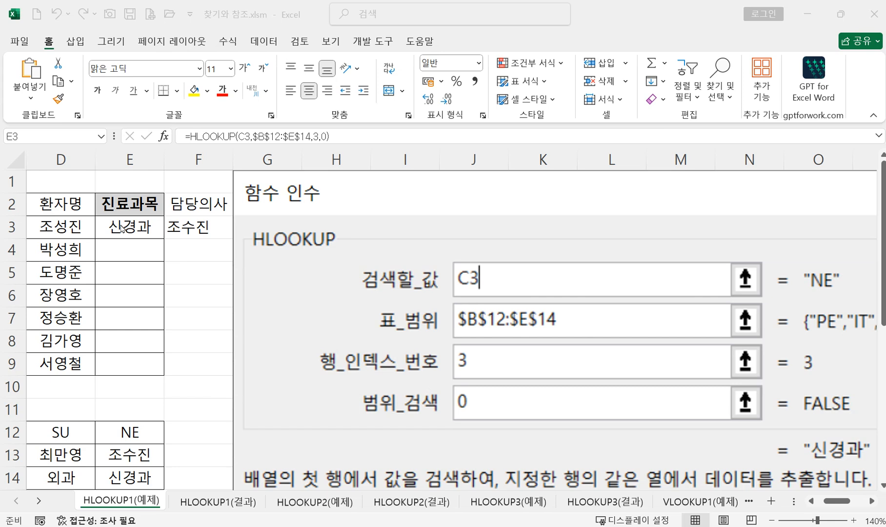
- Shift the pasted image one column away from the table and fill the E3:F3 formulas down to row 9
drag(121, 229, 226, 239)
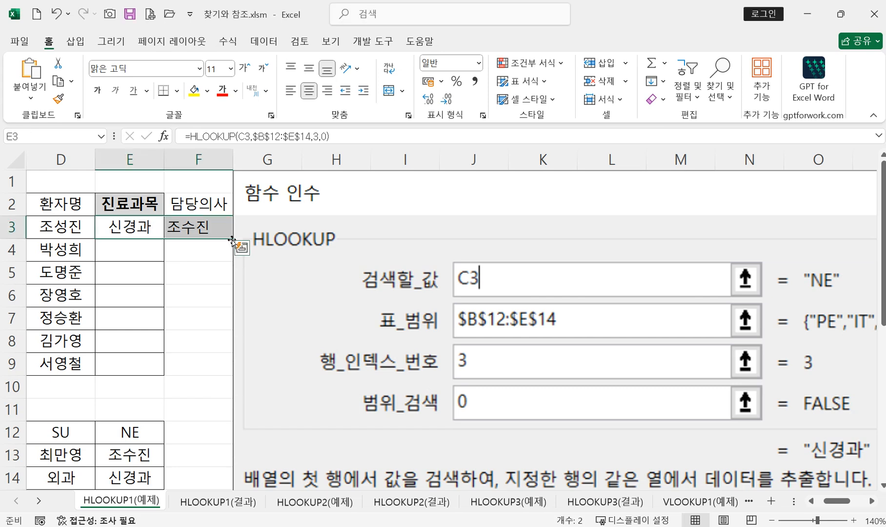
click(232, 240)
drag(151, 225, 171, 225)
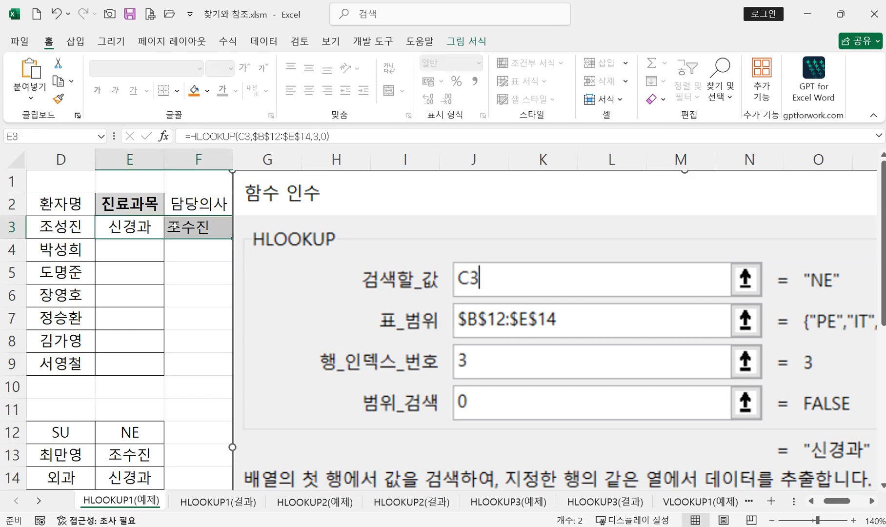
drag(298, 208, 366, 208)
drag(128, 230, 218, 377)
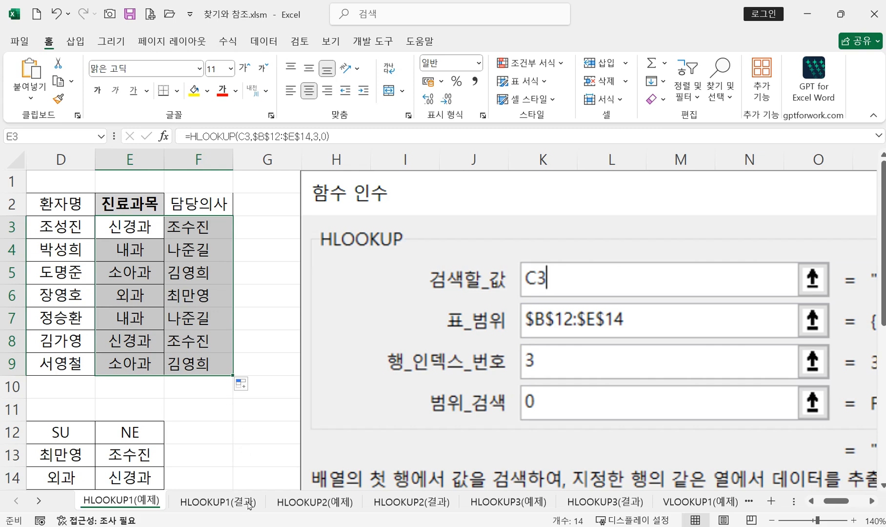
- Switch to the HLOOKUP2(예제) worksheet
click(325, 503)
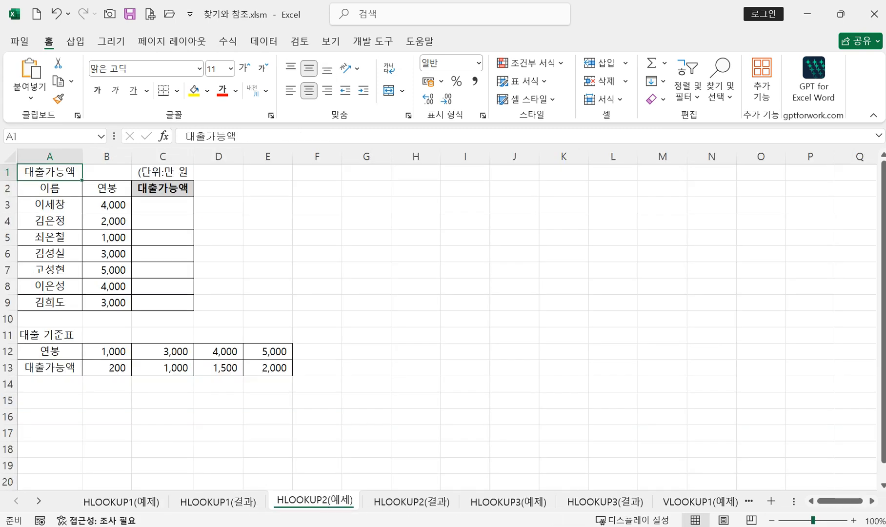
click(854, 521)
click(854, 520)
click(854, 521)
click(854, 520)
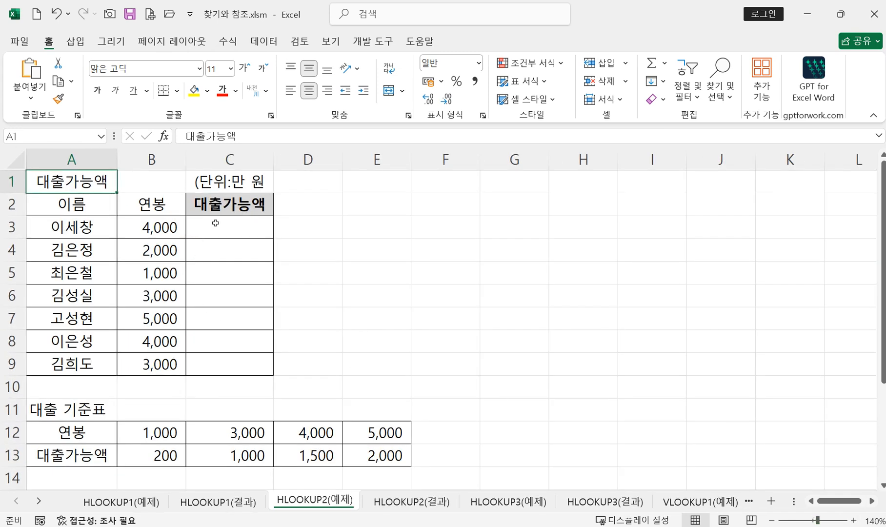
- Examine the 연봉 values in B3:B9, the 대출가능액 column to fill, and the 연봉 row of the 대출 기준표
drag(150, 228, 150, 364)
drag(236, 230, 235, 367)
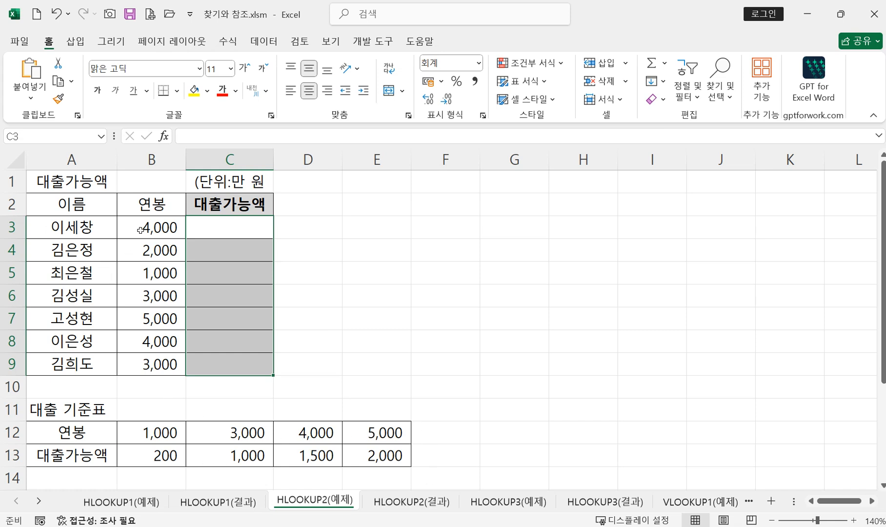
drag(141, 230, 144, 364)
click(157, 276)
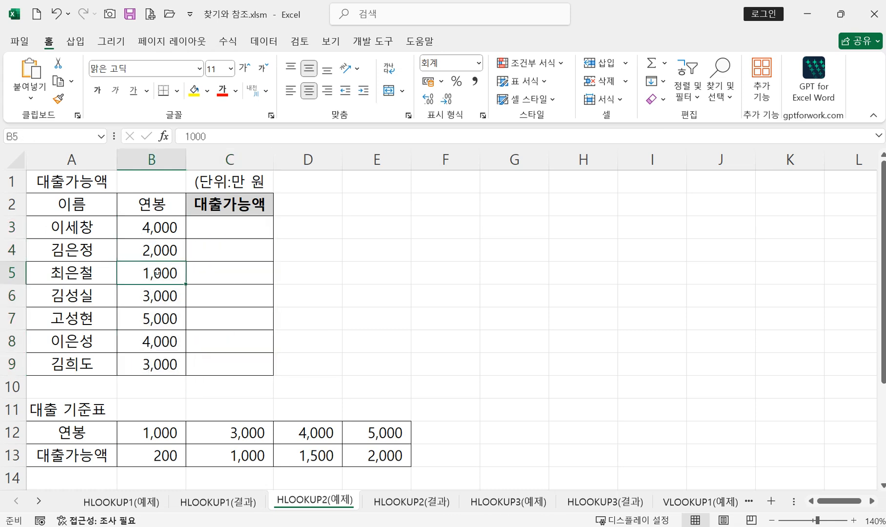
click(160, 254)
click(153, 229)
drag(153, 229, 153, 367)
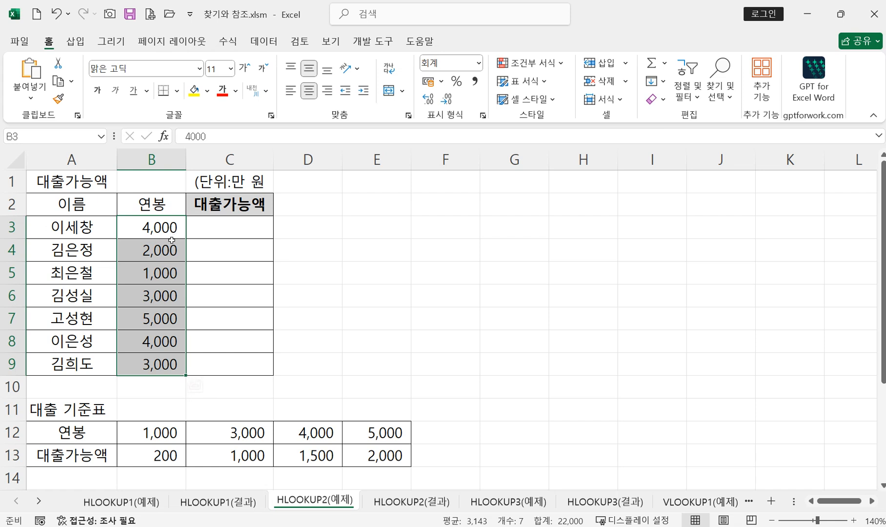
drag(154, 233, 146, 361)
drag(162, 435, 376, 438)
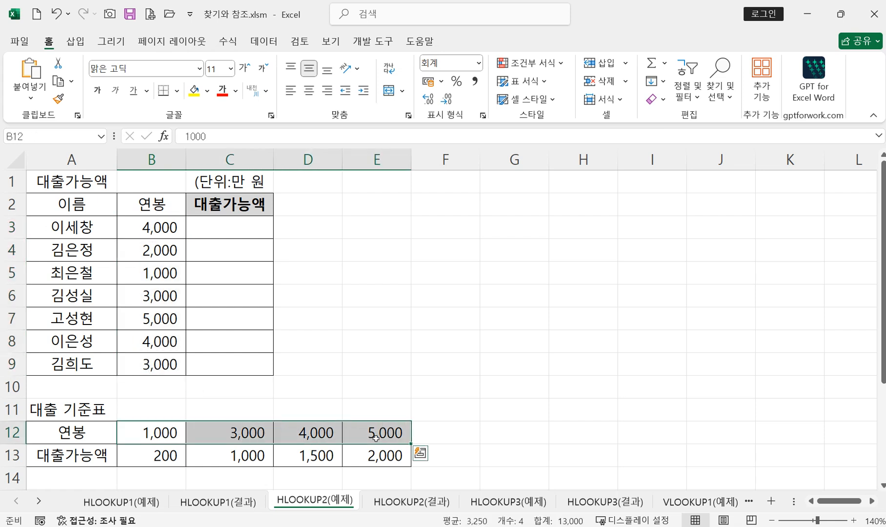
- Start an HLOOKUP formula in cell C3 through its function arguments, with B3 as the lookup value
click(236, 228)
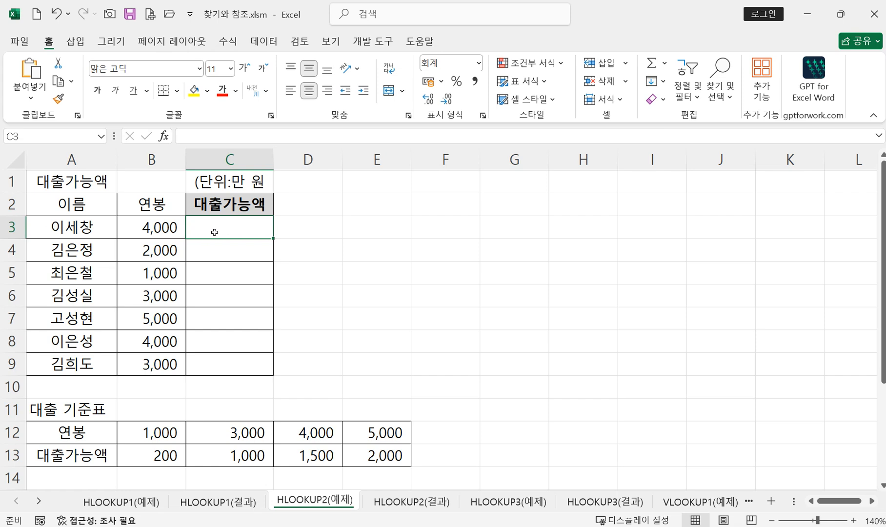
click(854, 520)
click(855, 521)
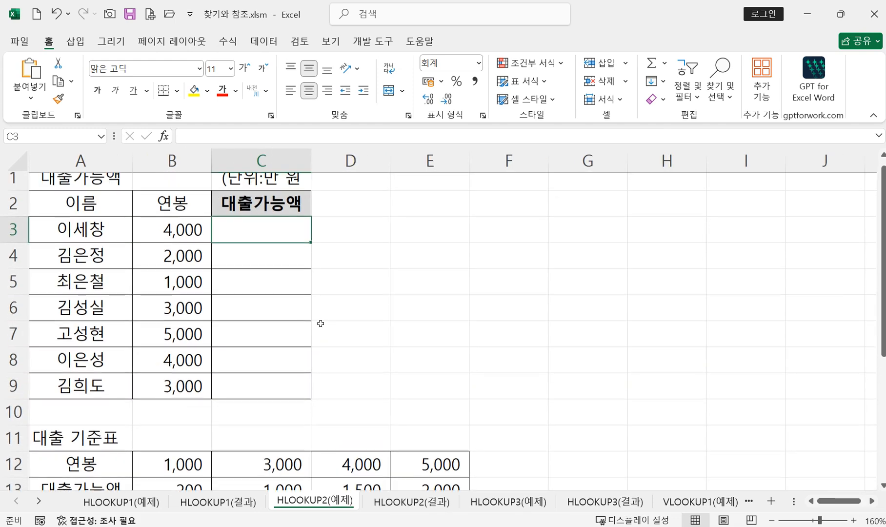
text(=)
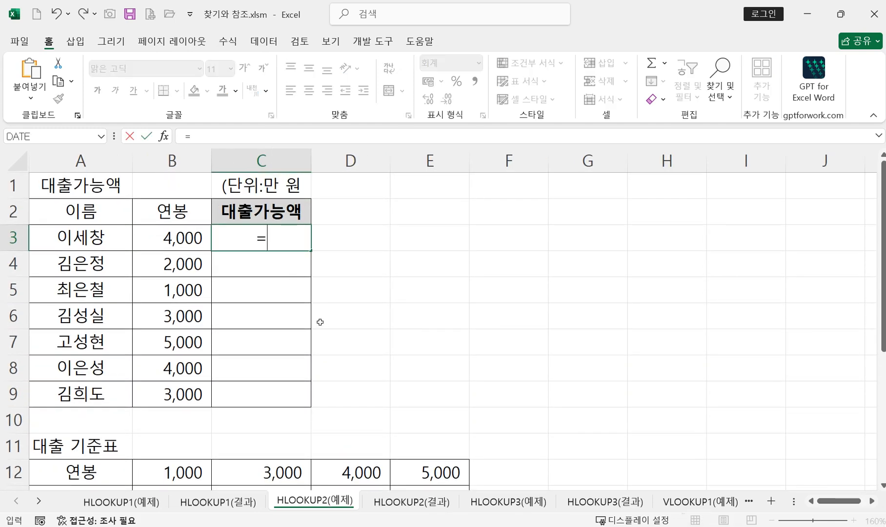
text(h)
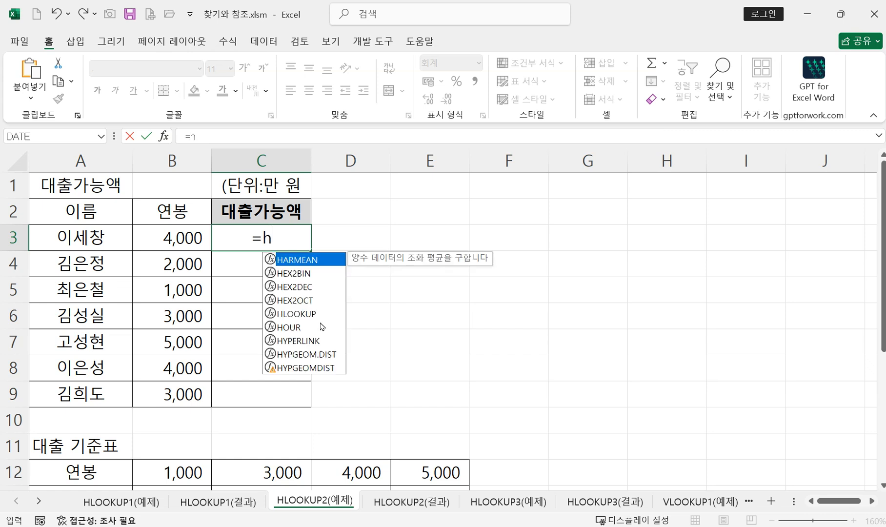
double_click(302, 314)
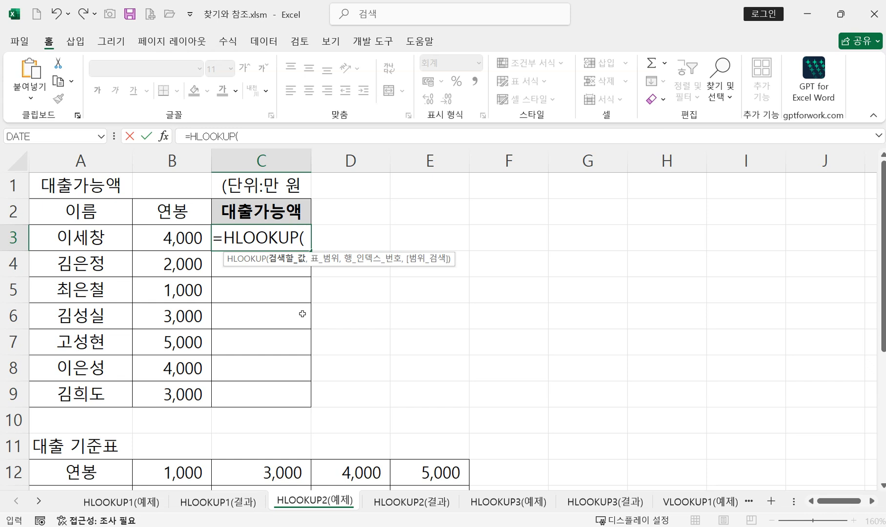
click(164, 137)
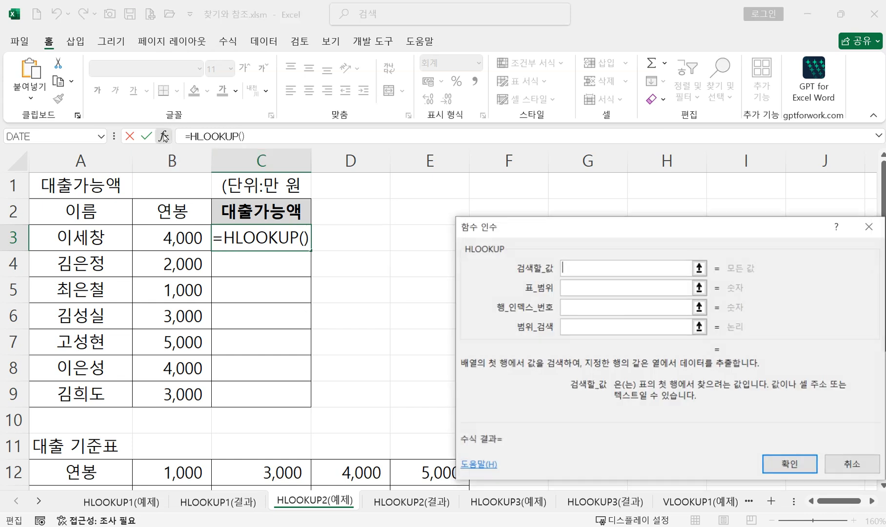
drag(501, 232, 449, 182)
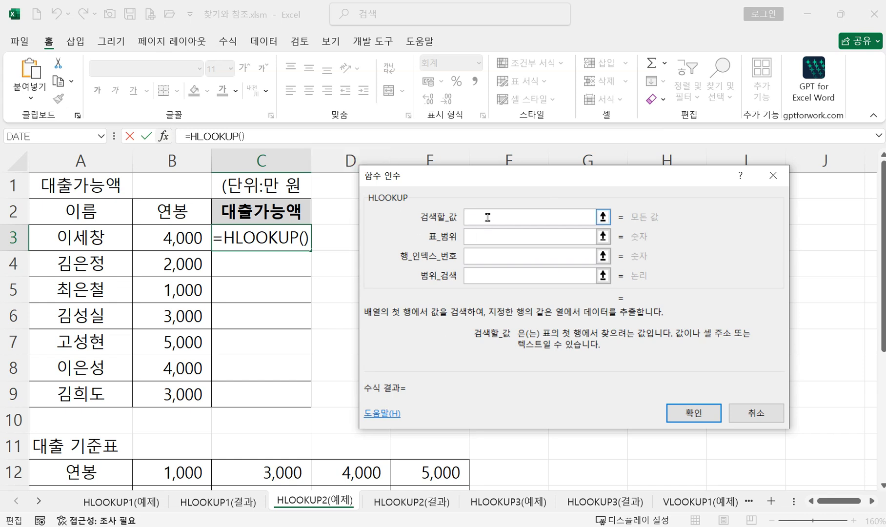
click(173, 239)
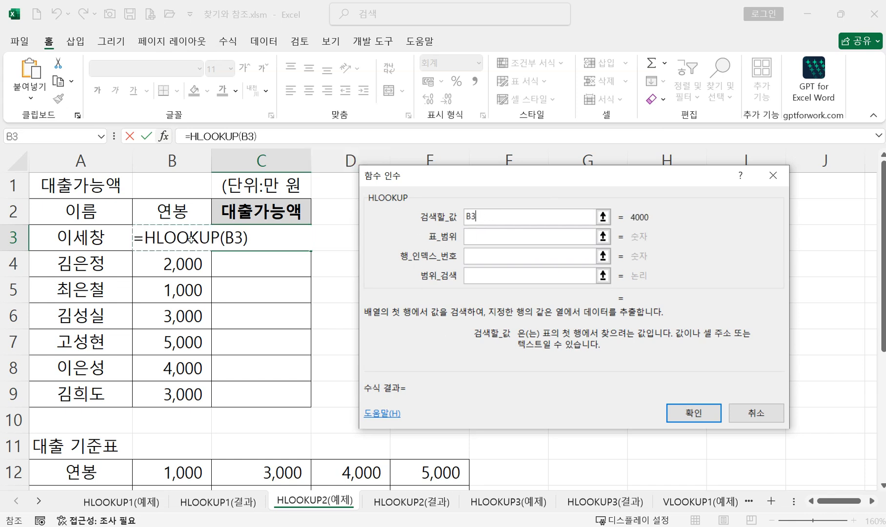
- Set the table range of the C3 HLOOKUP to the 대출 기준표 data as the absolute reference $B$12:$E$13
click(479, 238)
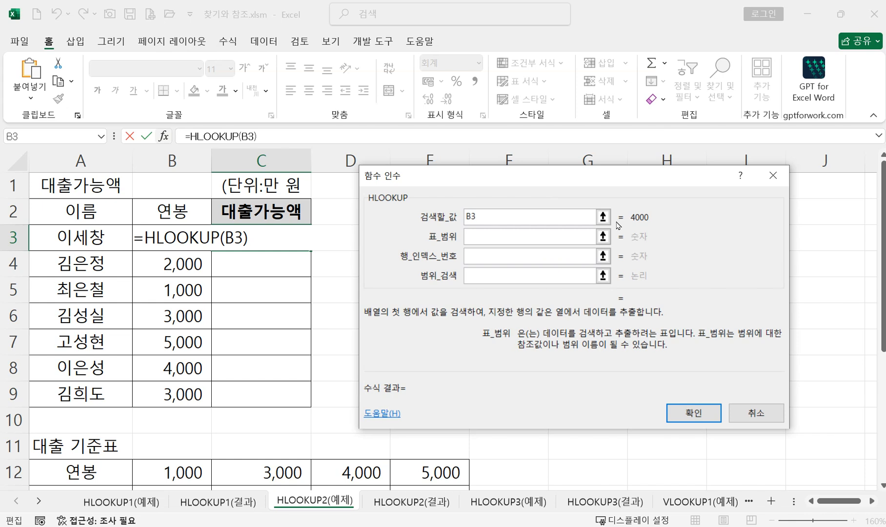
scroll(276, 420, down, 1)
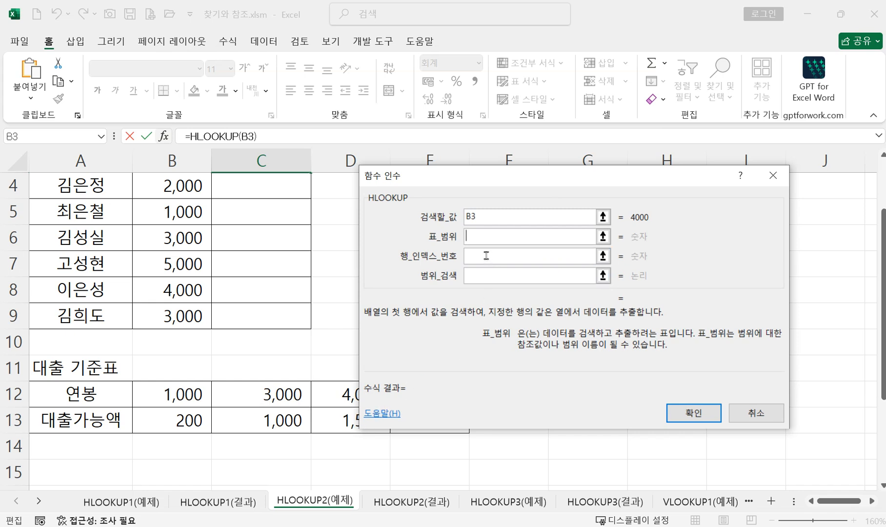
drag(524, 189, 555, 125)
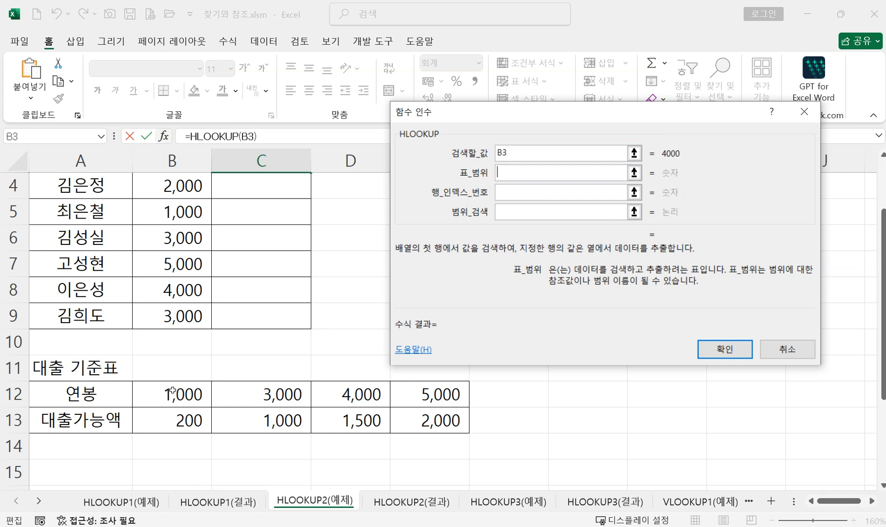
drag(172, 392, 398, 420)
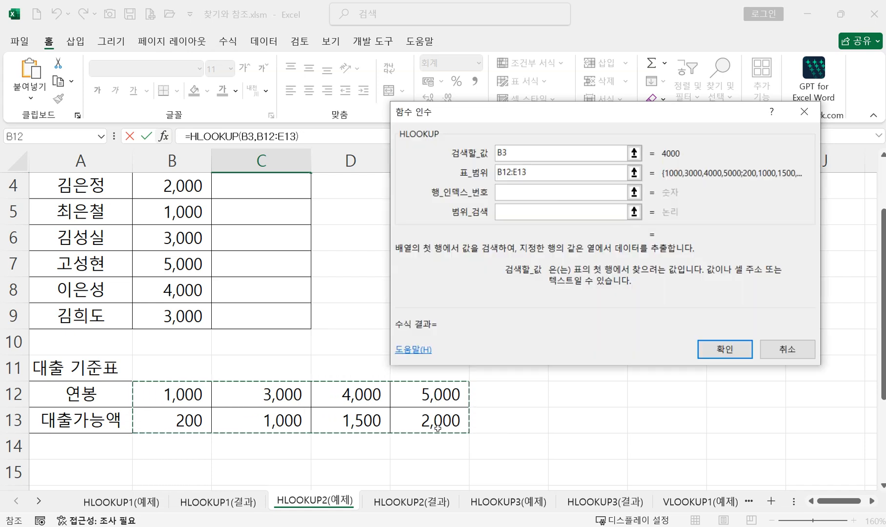
drag(96, 391, 412, 427)
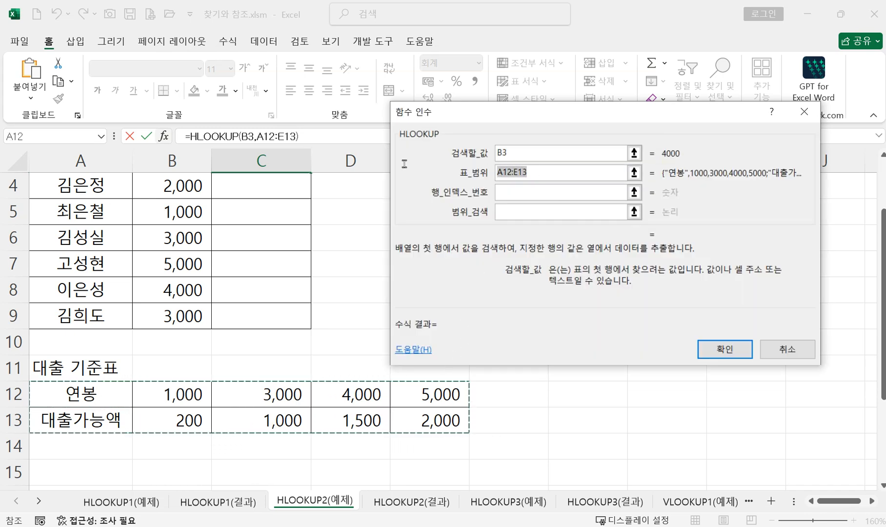
click(162, 392)
drag(163, 392, 411, 429)
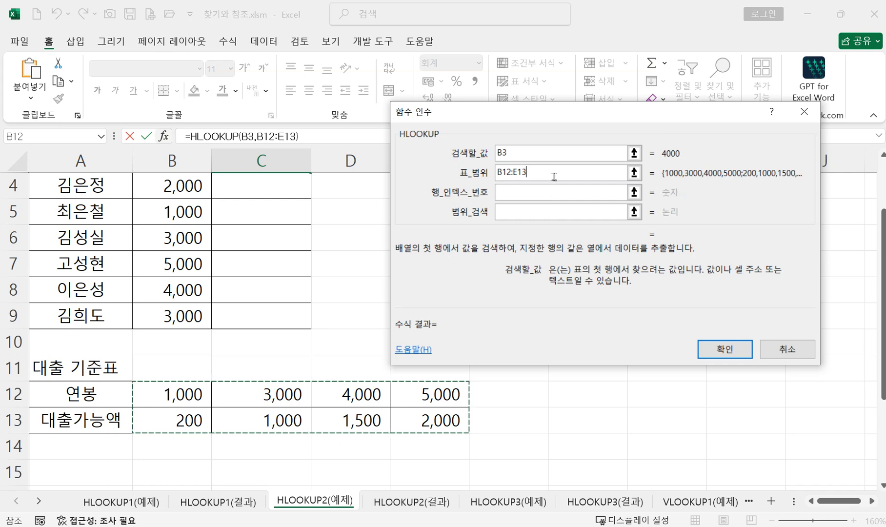
drag(543, 171, 440, 167)
key(F4)
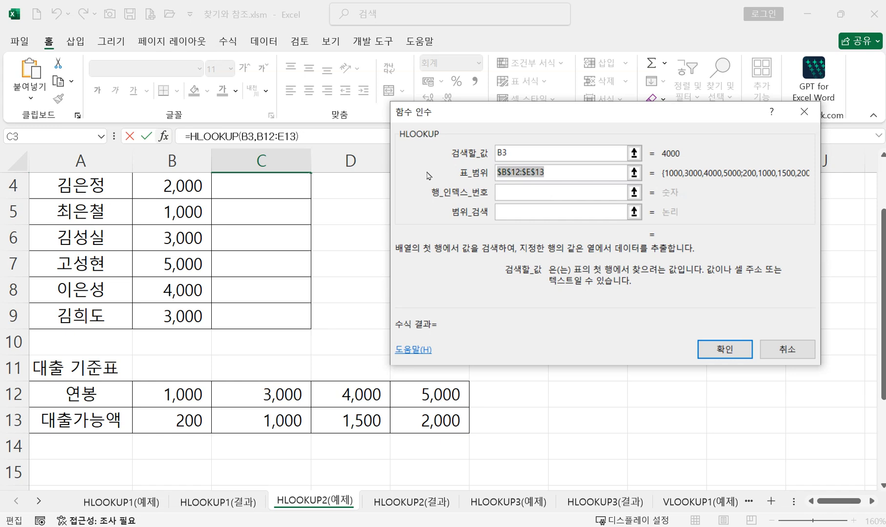
- Set the row index of the C3 HLOOKUP to 2 for the 대출가능액 row and check it against the 대출 기준표
click(538, 194)
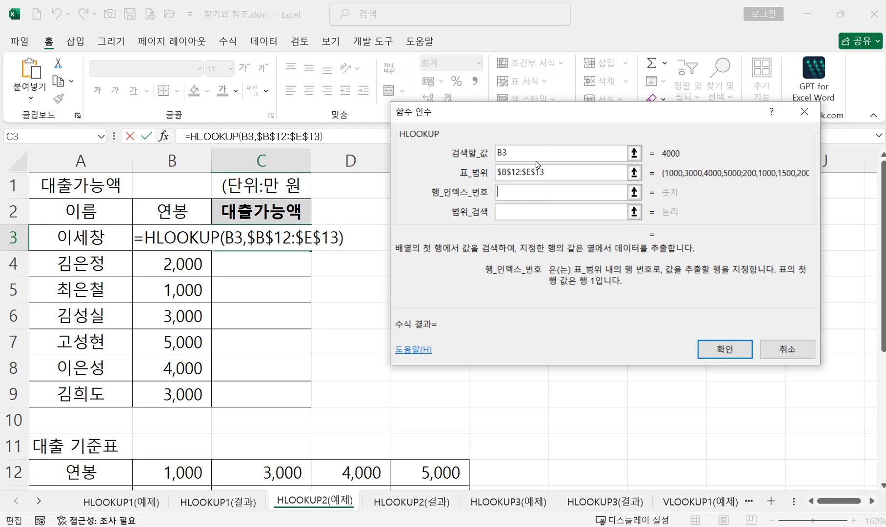
scroll(352, 303, down, 2)
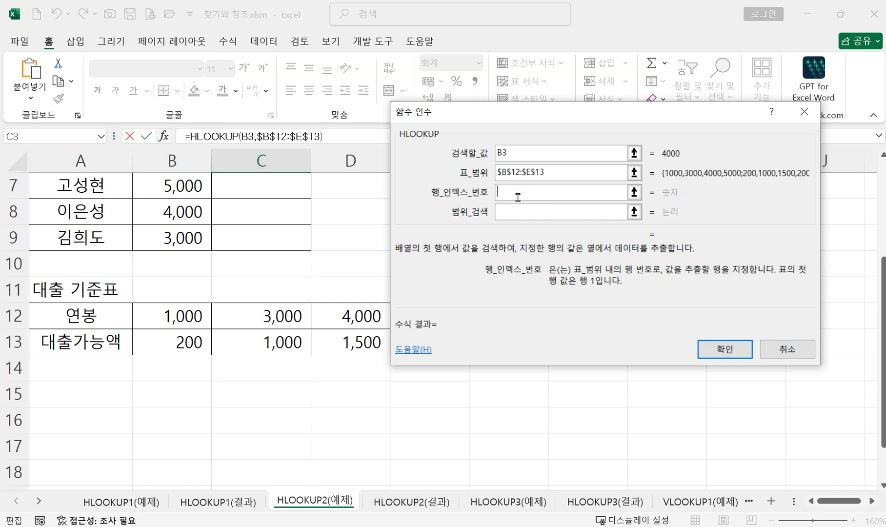
text(2)
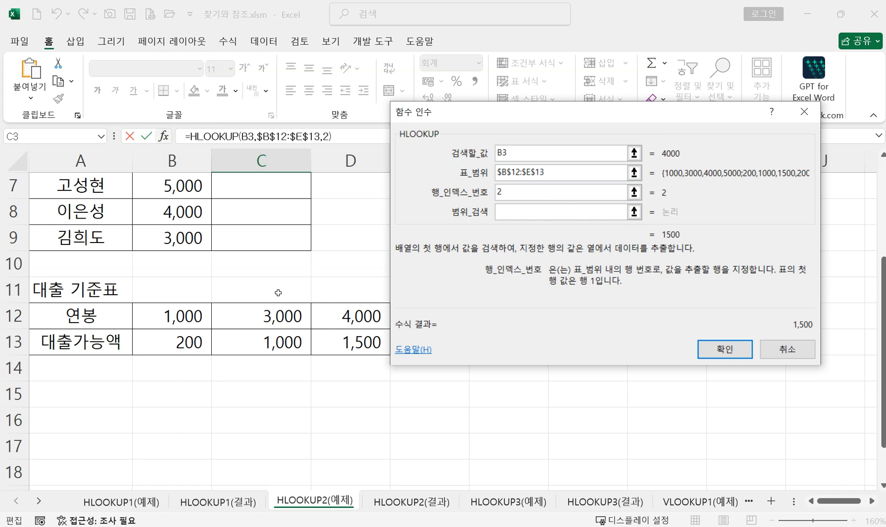
scroll(274, 293, up, 2)
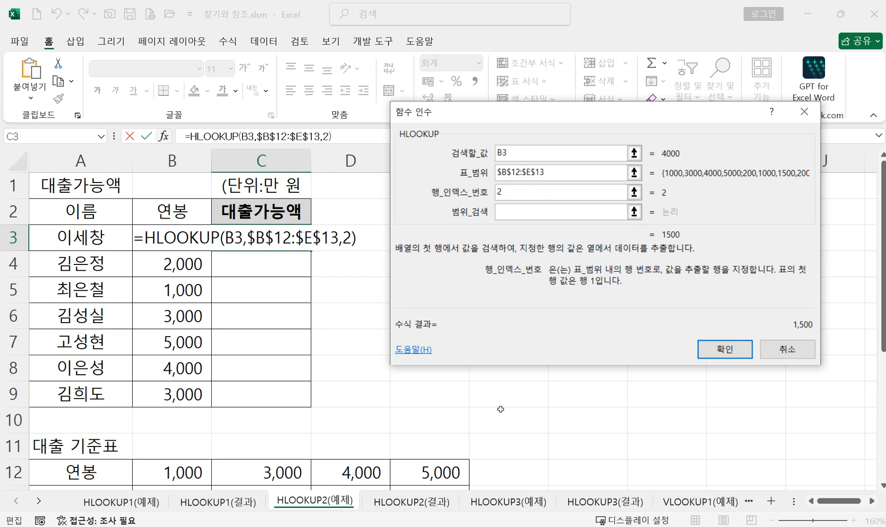
scroll(495, 410, down, 1)
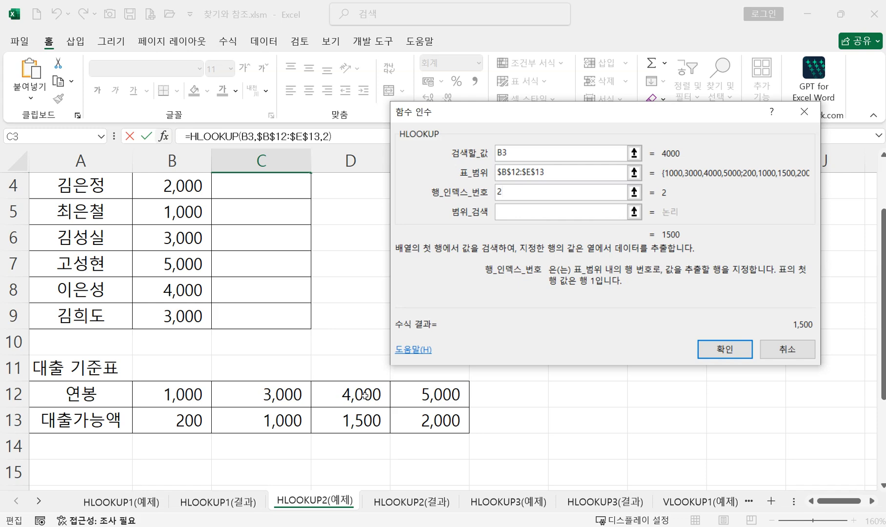
scroll(366, 402, up, 1)
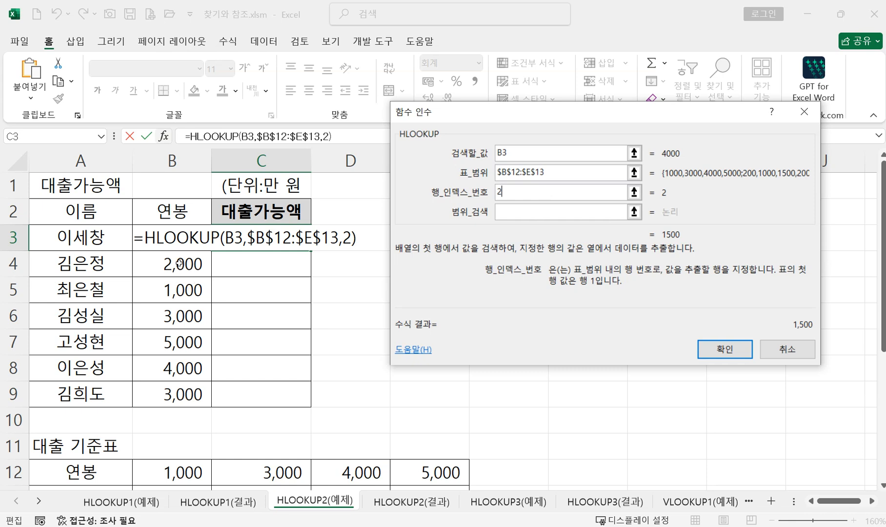
- Complete the C3 HLOOKUP with range lookup 1 and fill the formula down to C9
key(Tab)
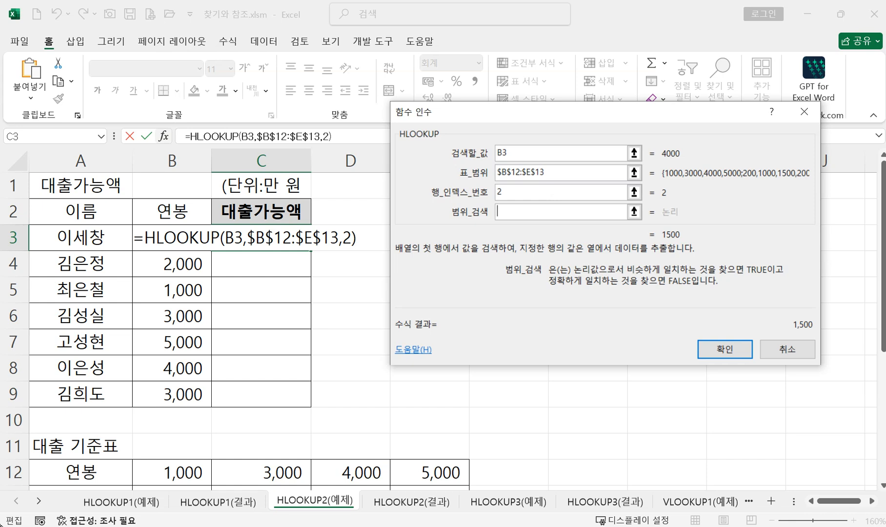
text(1)
click(726, 351)
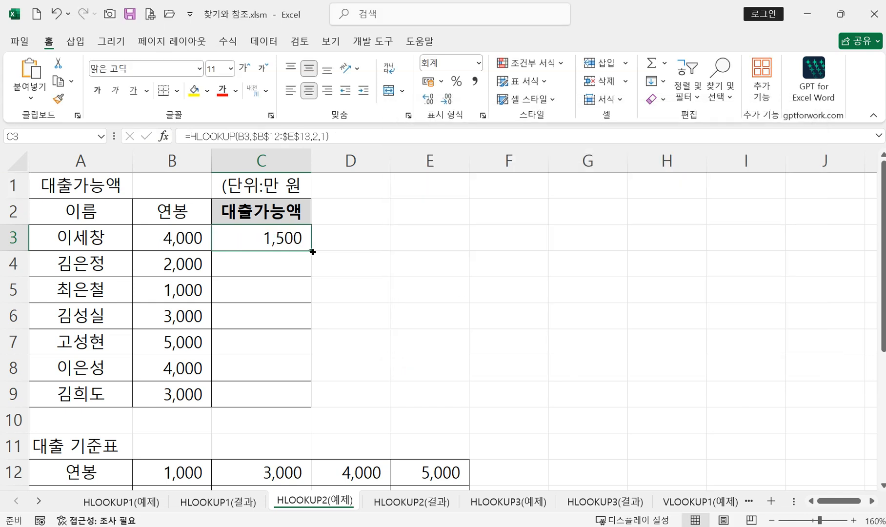
drag(312, 252, 295, 409)
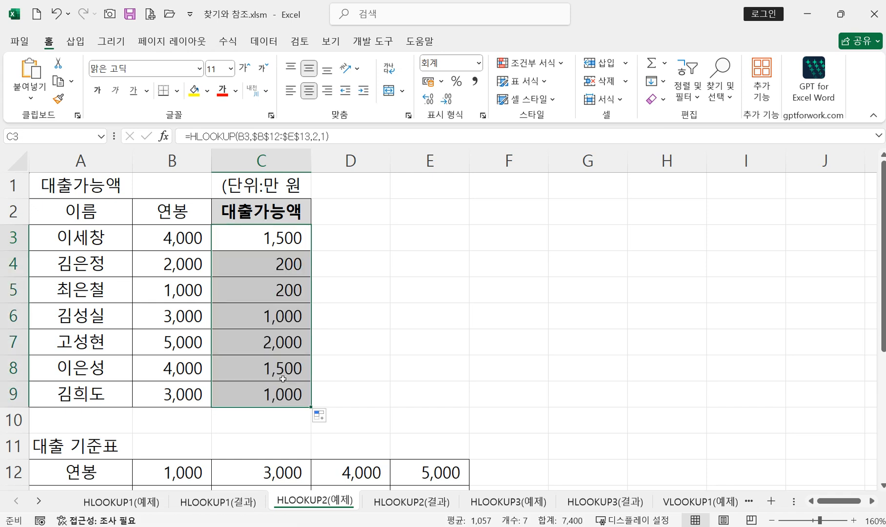
- Review the function arguments of the C3 HLOOKUP and paste the captured picture of them at cell D1
double_click(282, 239)
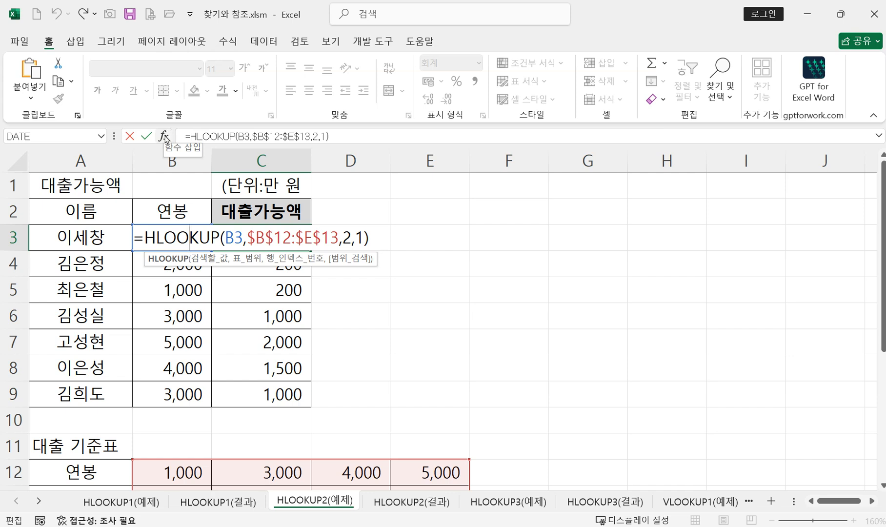
click(165, 137)
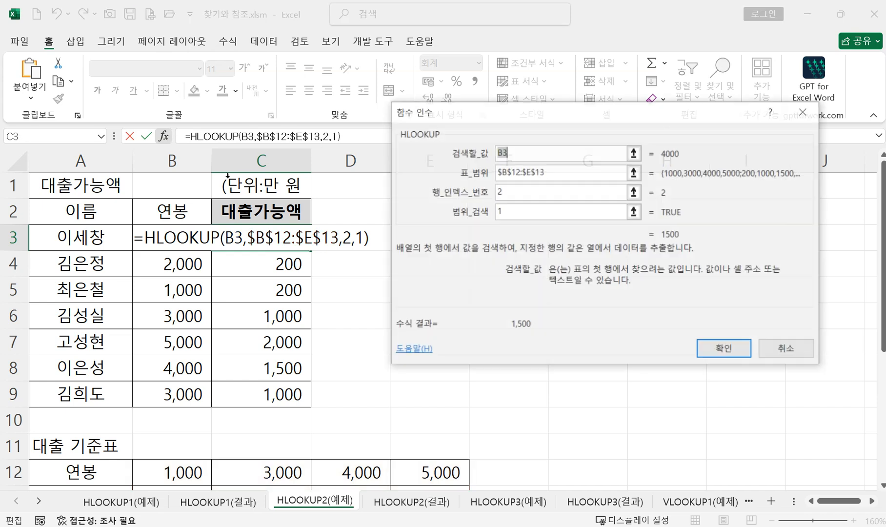
click(512, 196)
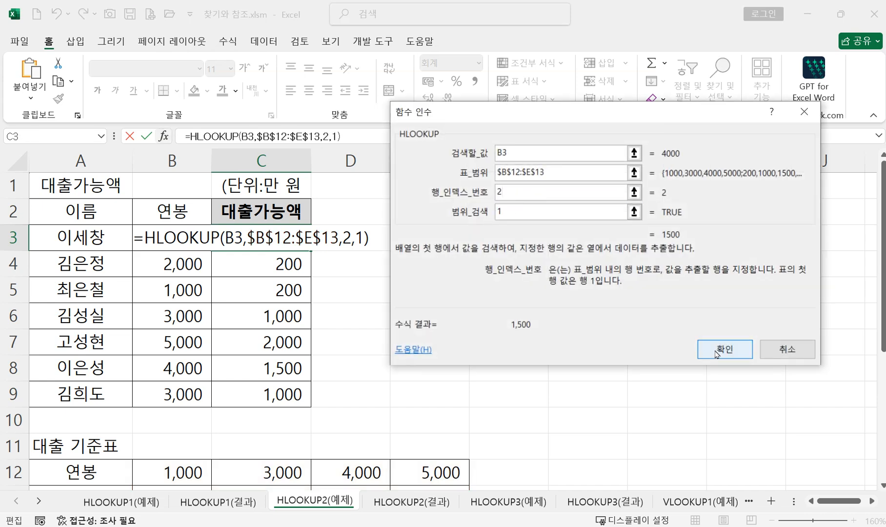
key(Return)
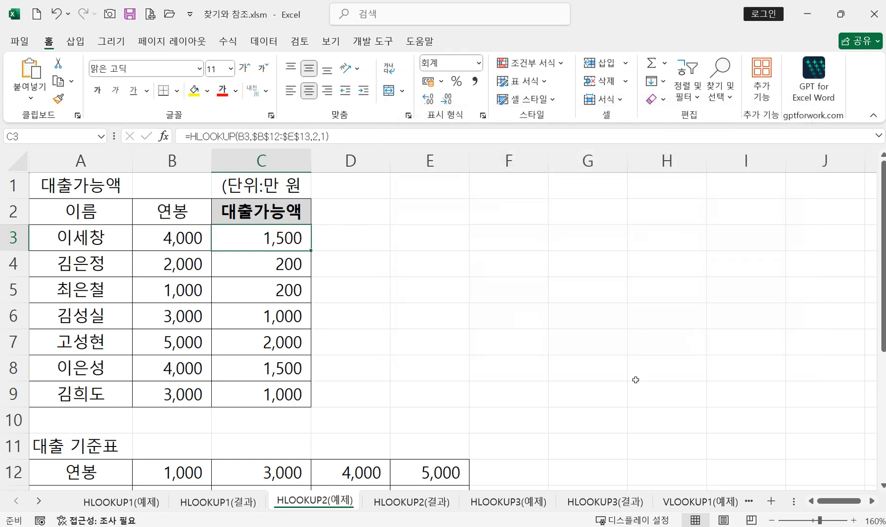
click(363, 190)
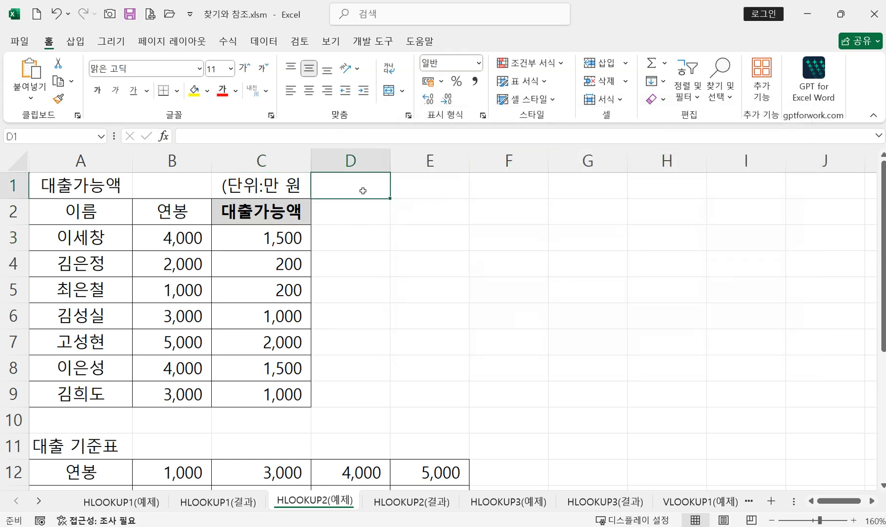
key(ctrl+v)
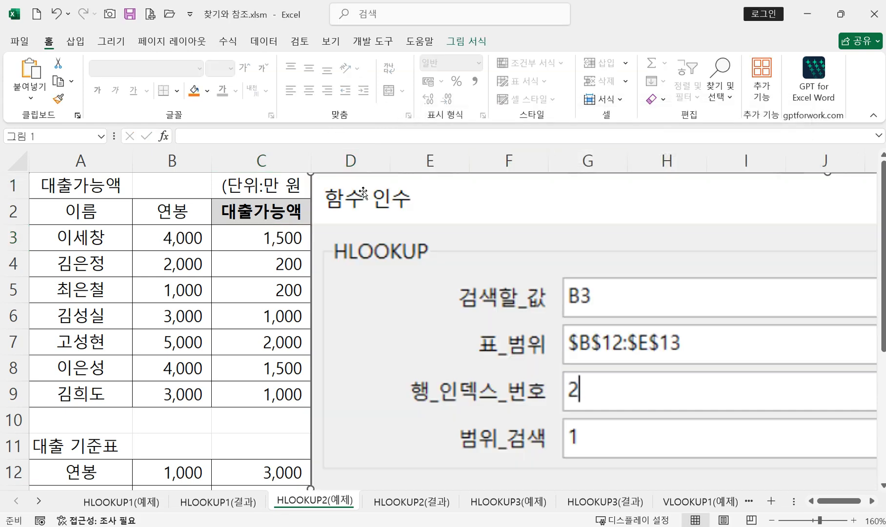
double_click(266, 240)
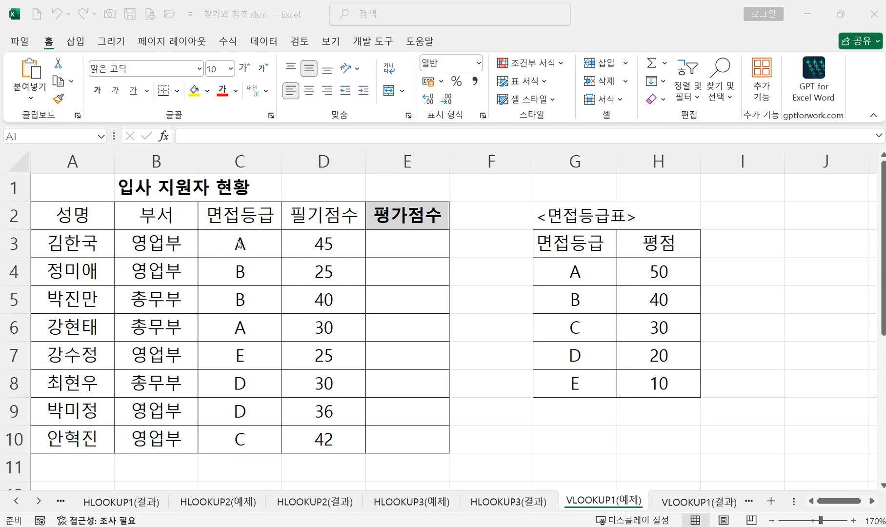
- Compare the vertical 면접등급표 on the VLOOKUP1(예제) sheet with the horizontal 진료코드표 on HLOOKUP1(결과)
click(251, 245)
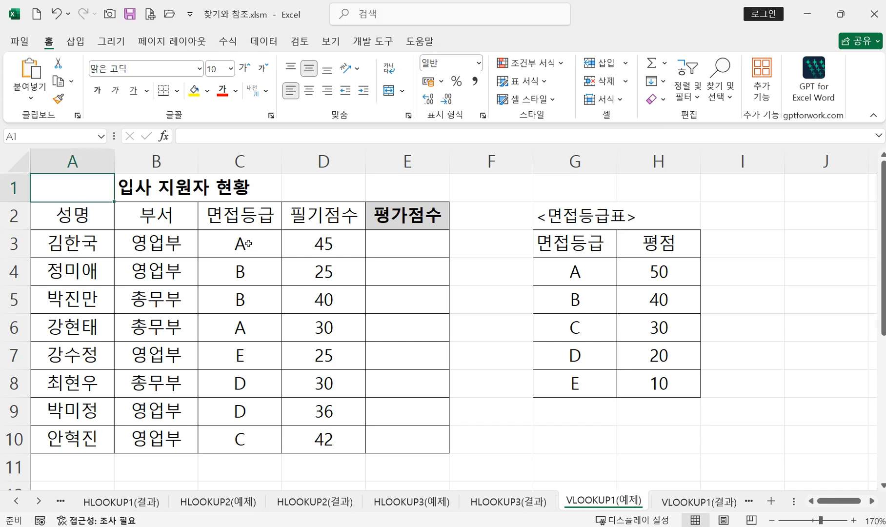
click(249, 244)
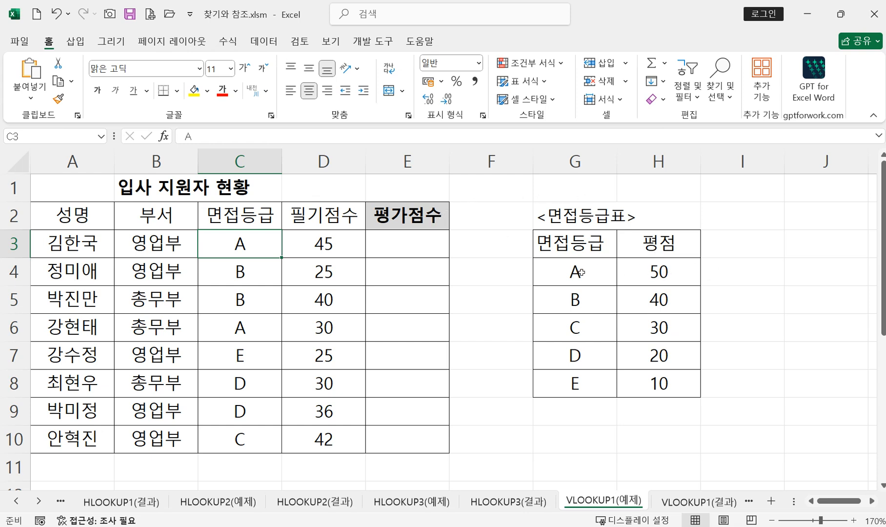
click(136, 503)
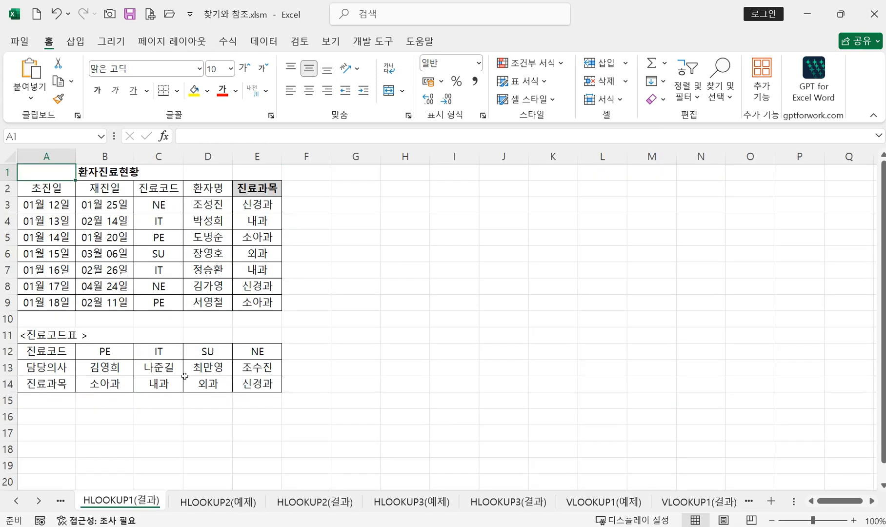
click(265, 356)
click(267, 373)
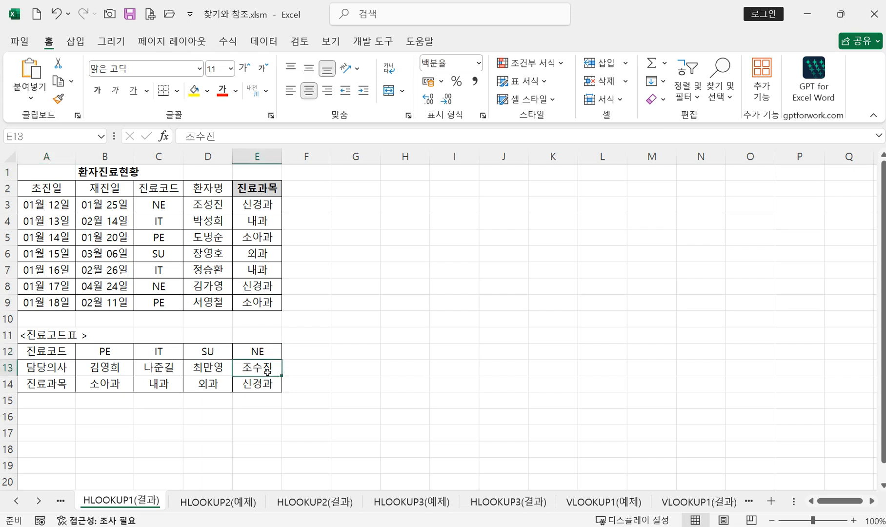
click(268, 389)
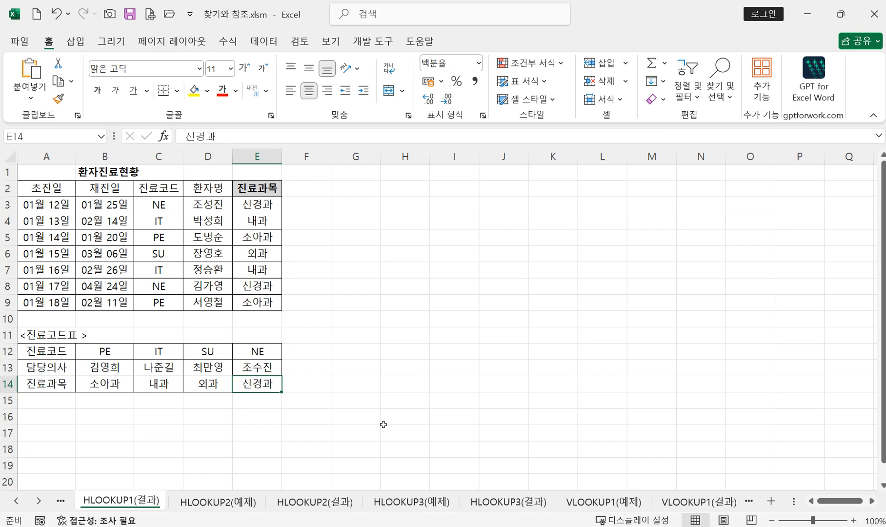
- On the VLOOKUP1(예제) sheet, start a VLOOKUP formula in cell E3 and open its function arguments
click(603, 503)
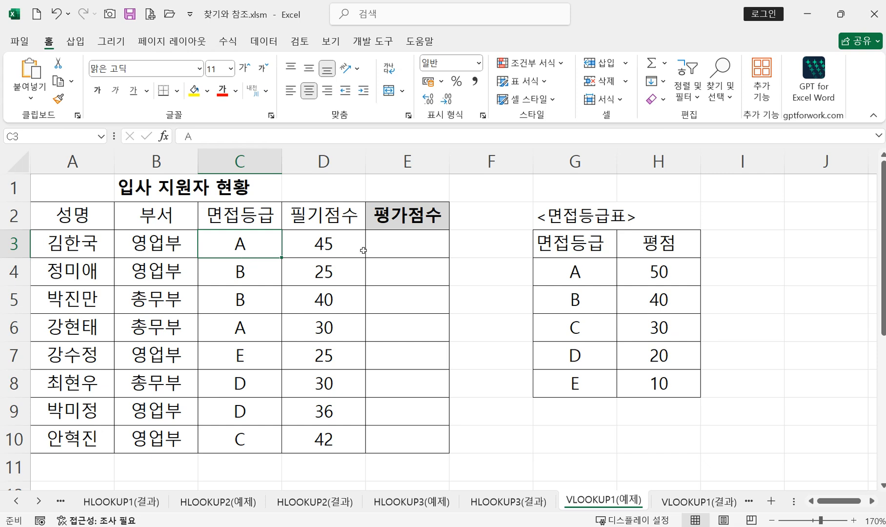
click(400, 246)
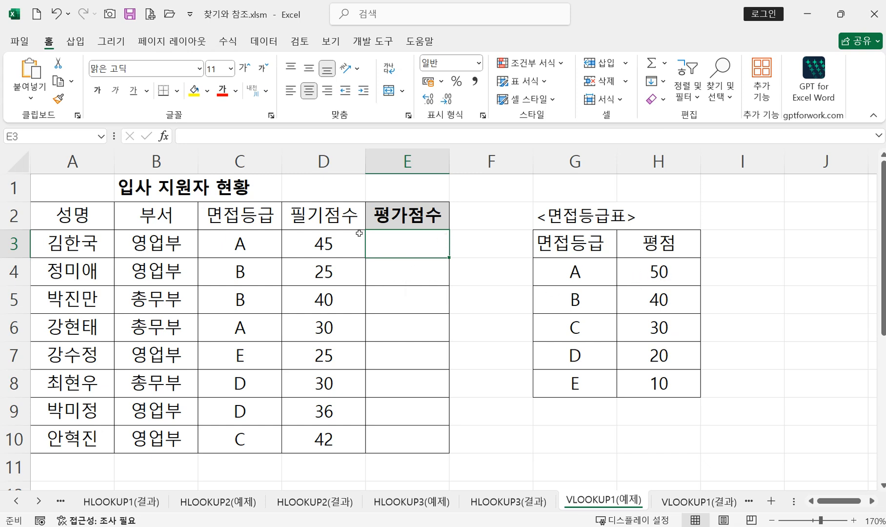
text(=)
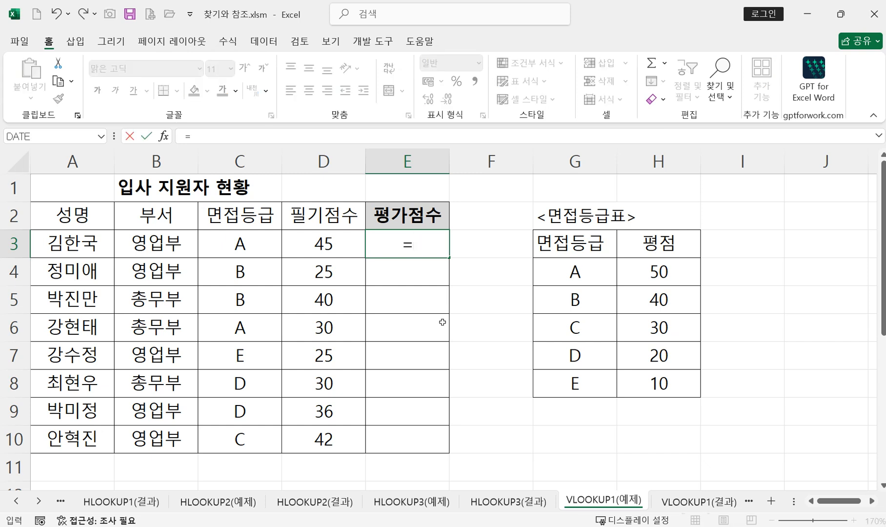
text(v)
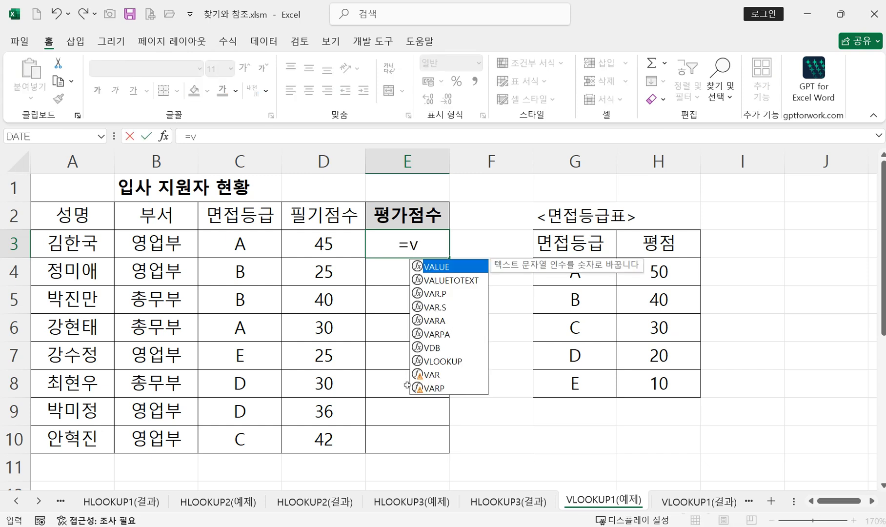
double_click(444, 361)
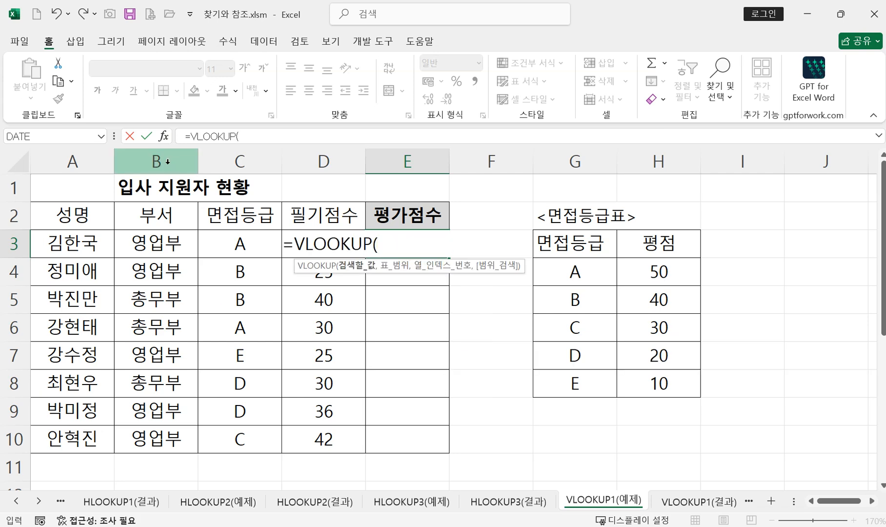
click(164, 137)
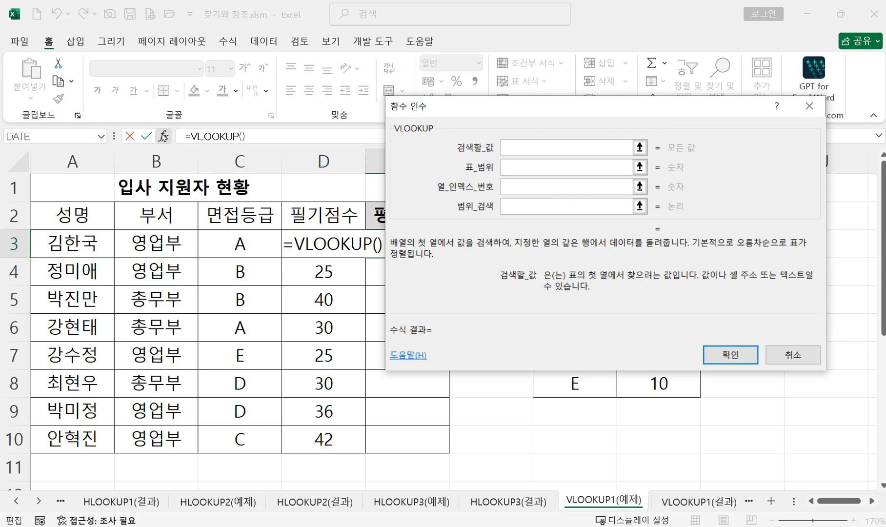
- Set the lookup value of the E3 VLOOKUP to C3, the first applicant's 면접등급
drag(451, 108, 528, 196)
click(589, 233)
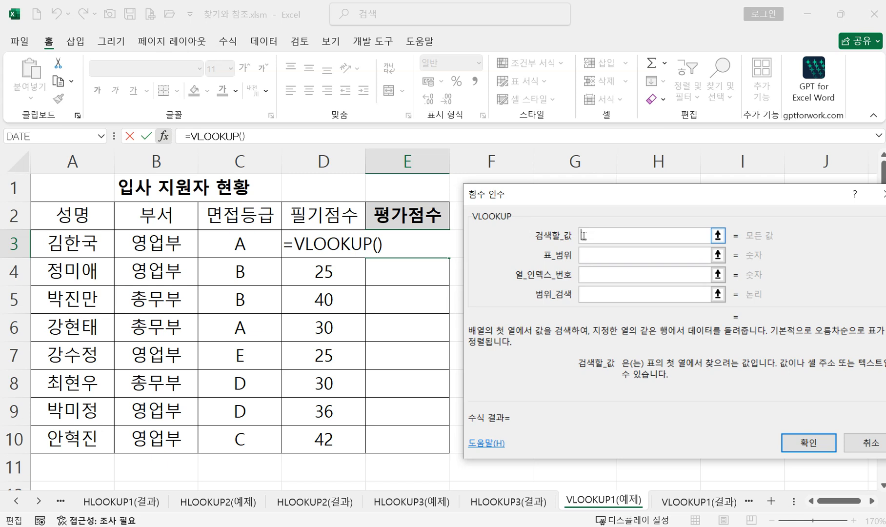
drag(574, 198, 347, 372)
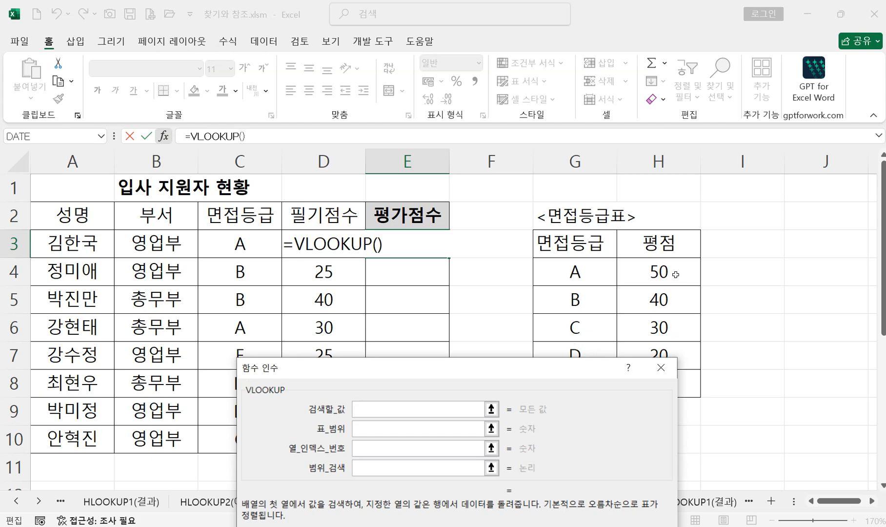
drag(509, 374, 645, 187)
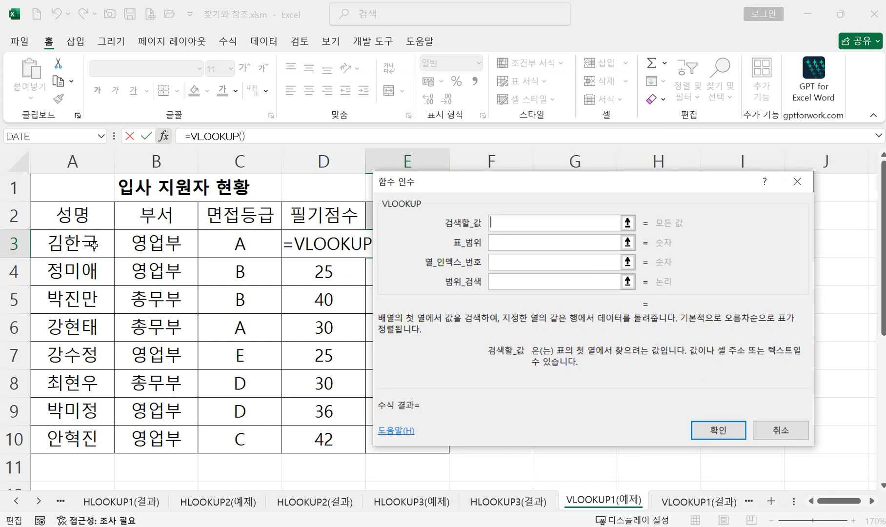
click(219, 251)
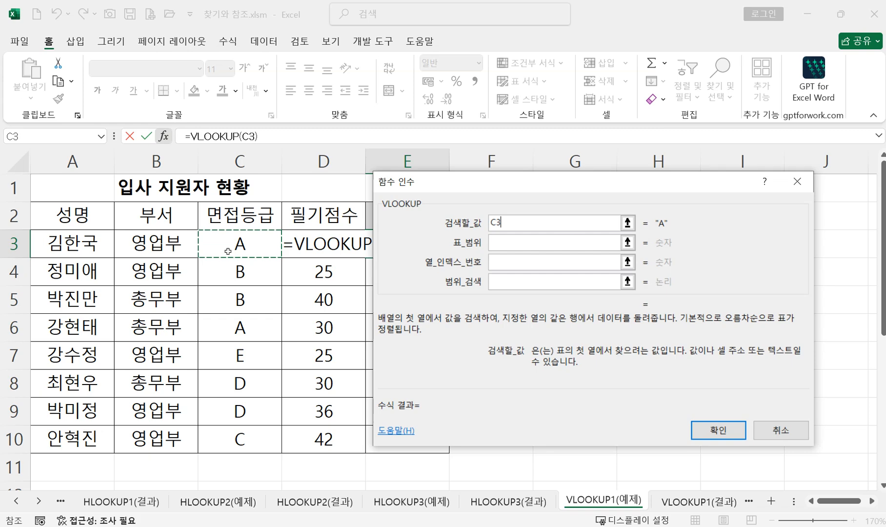
- Set the table range of the E3 VLOOKUP to the 면접등급표 data as the absolute reference $G$4:$H$8
drag(428, 188, 106, 144)
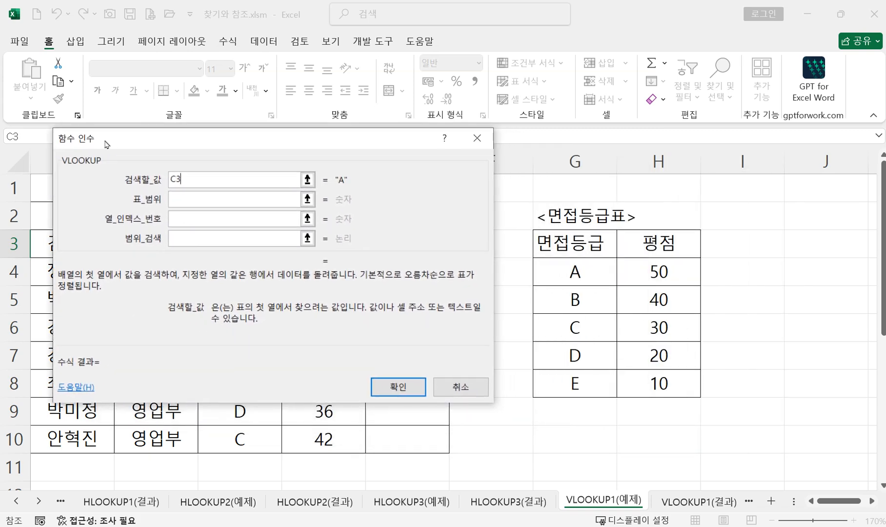
click(179, 200)
drag(551, 275, 652, 380)
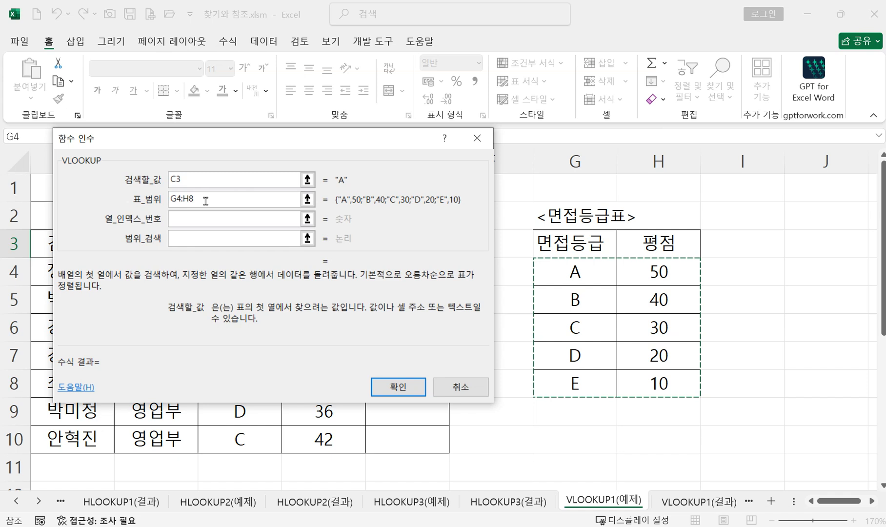
drag(206, 200, 129, 201)
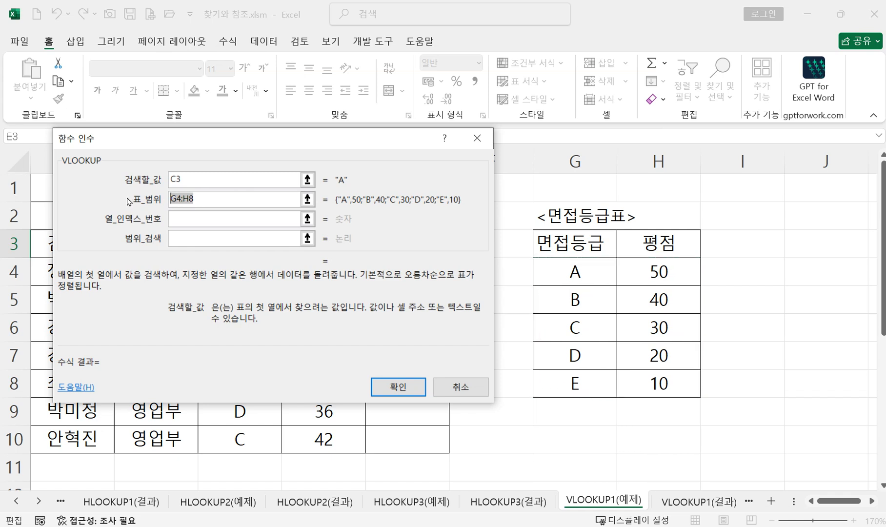
key(F4)
- Complete the E3 VLOOKUP with column index 2 for the 평점 column and range lookup 0
click(228, 221)
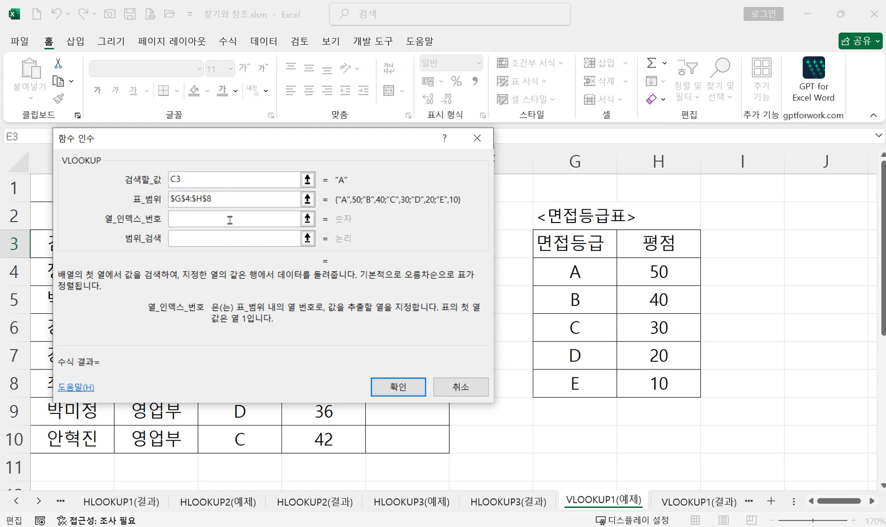
text(2)
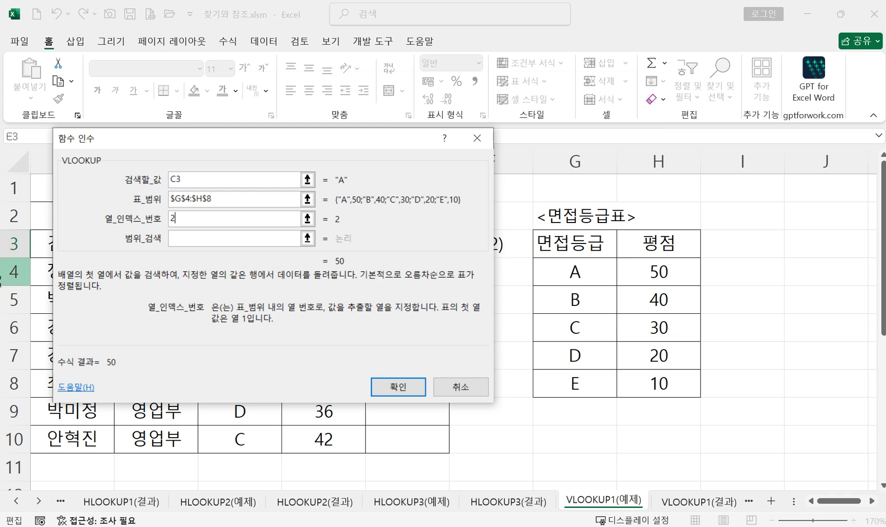
click(183, 238)
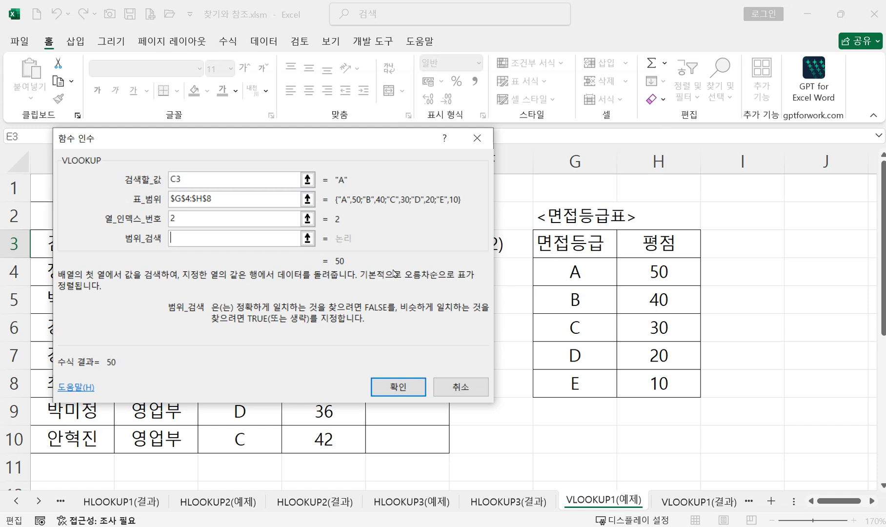
text(0)
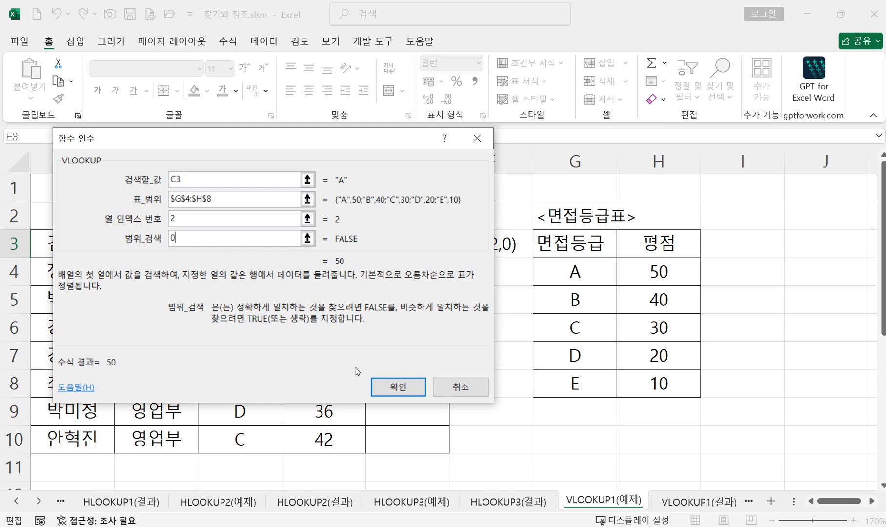
click(374, 389)
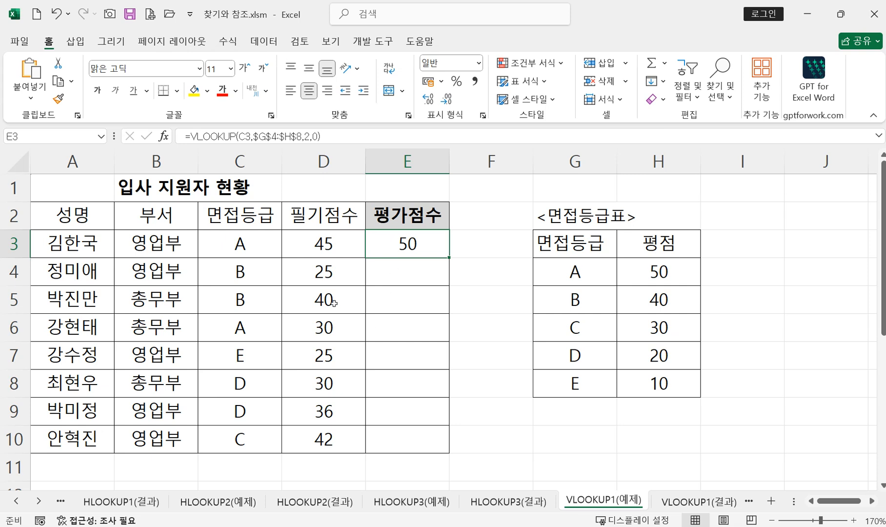
- Start a VLOOKUP formula in cell E4 through its function arguments, with the second applicant's 면접등급 in C4 as lookup value
click(240, 274)
click(663, 306)
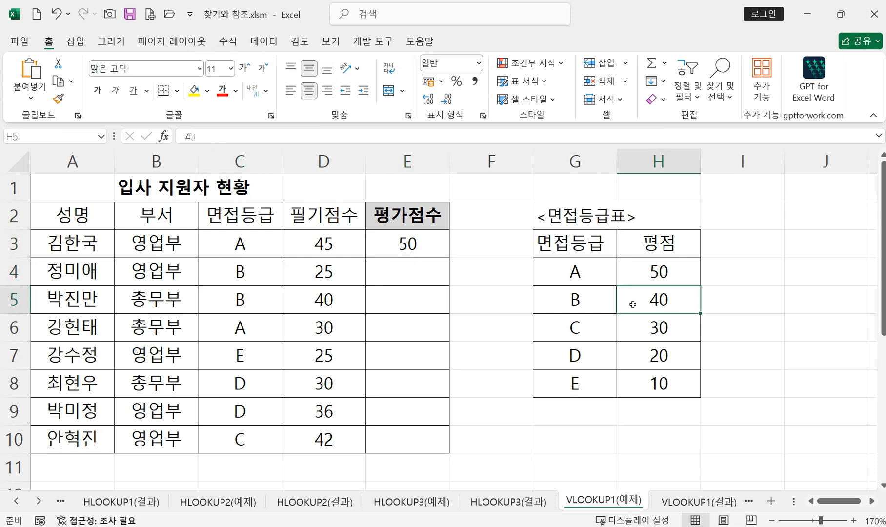
click(415, 269)
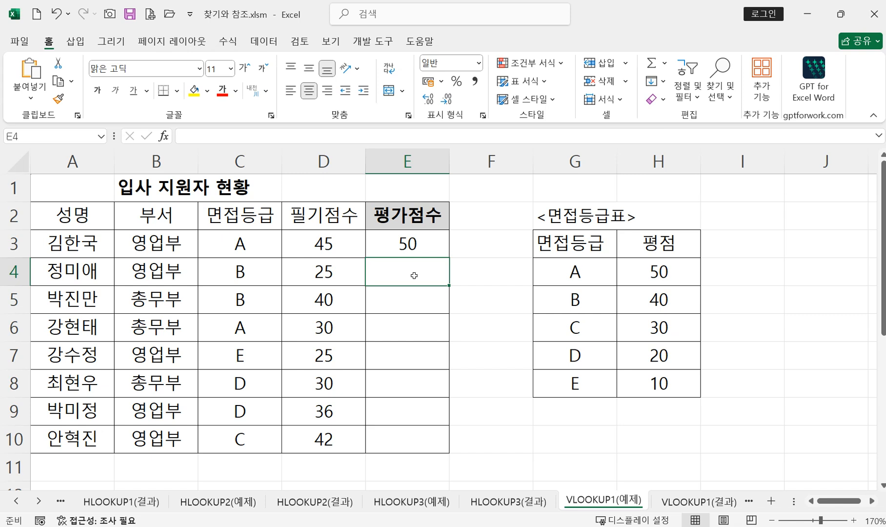
text(=)
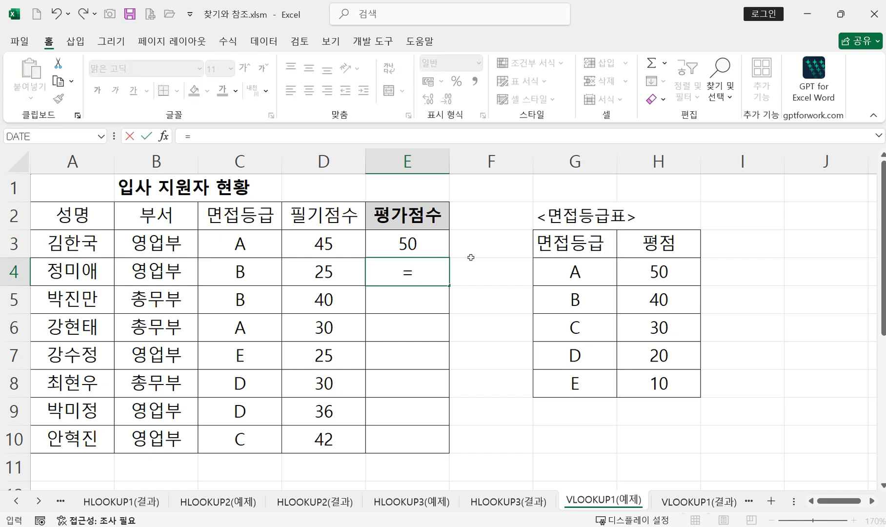
text(v)
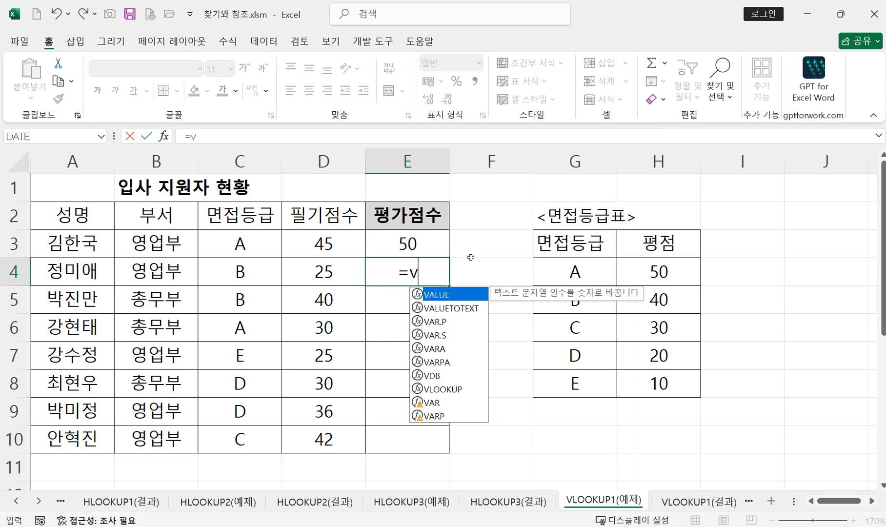
double_click(433, 389)
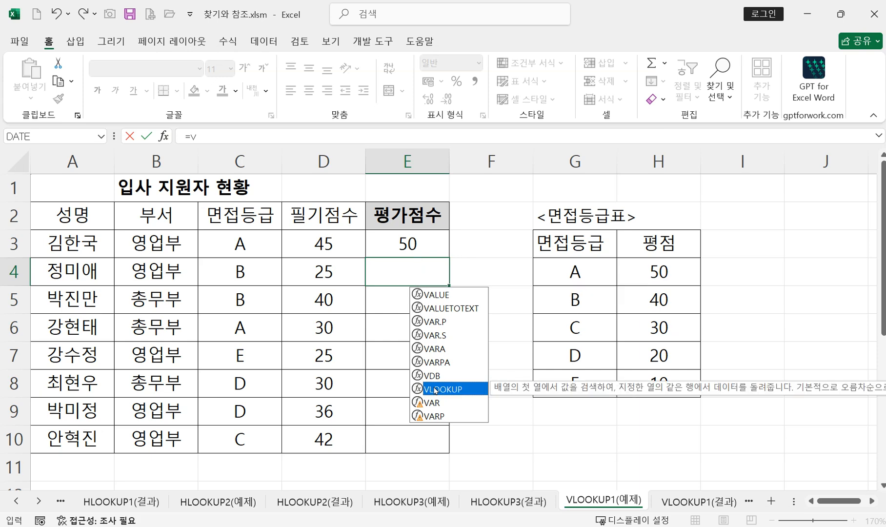
click(164, 137)
drag(278, 141, 674, 173)
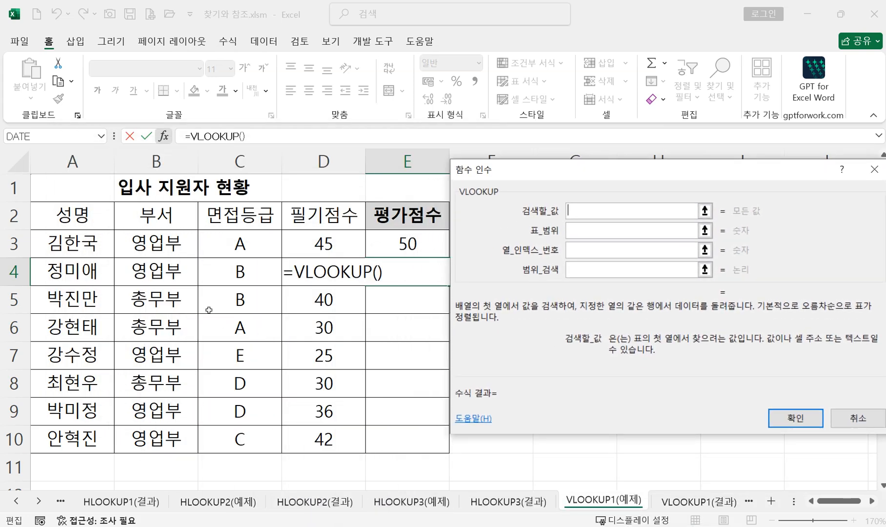
click(232, 274)
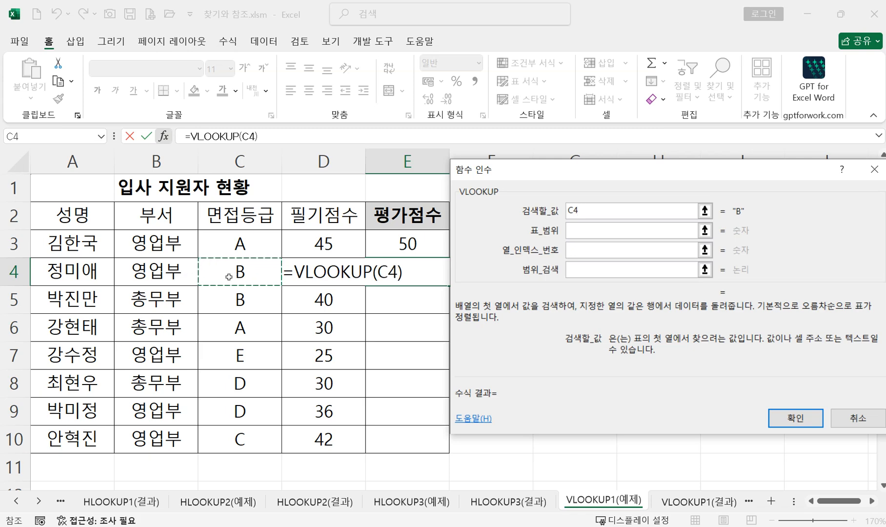
- Set the table range of the E4 VLOOKUP to the 면접등급표 data as the absolute reference $G$4:$H$8
drag(580, 184, 184, 192)
click(183, 244)
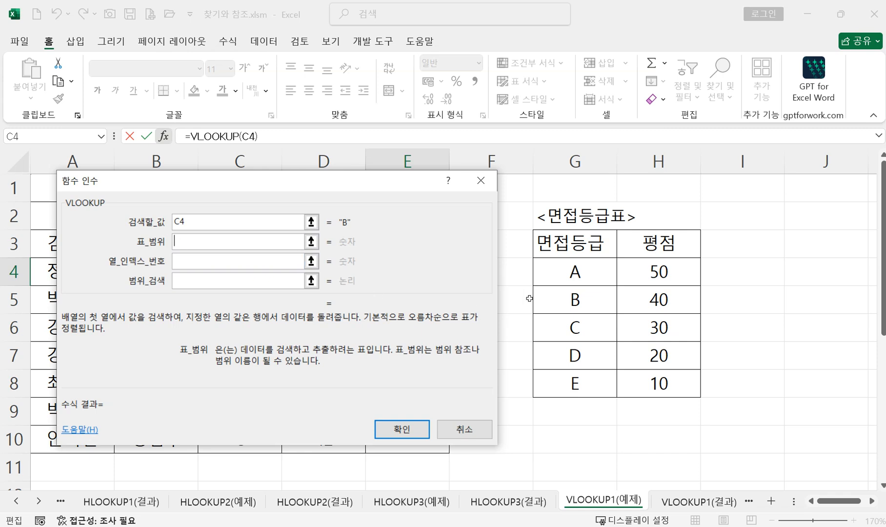
drag(547, 273, 647, 380)
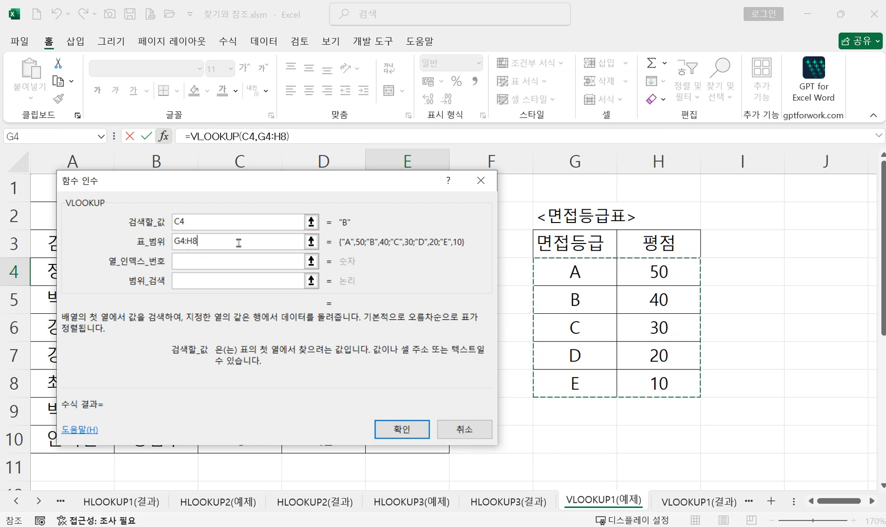
drag(238, 243, 175, 242)
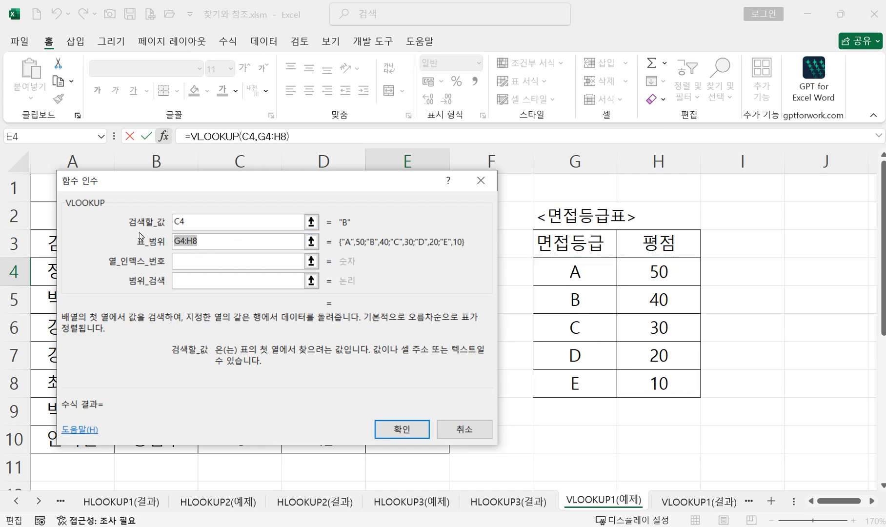
key(F4)
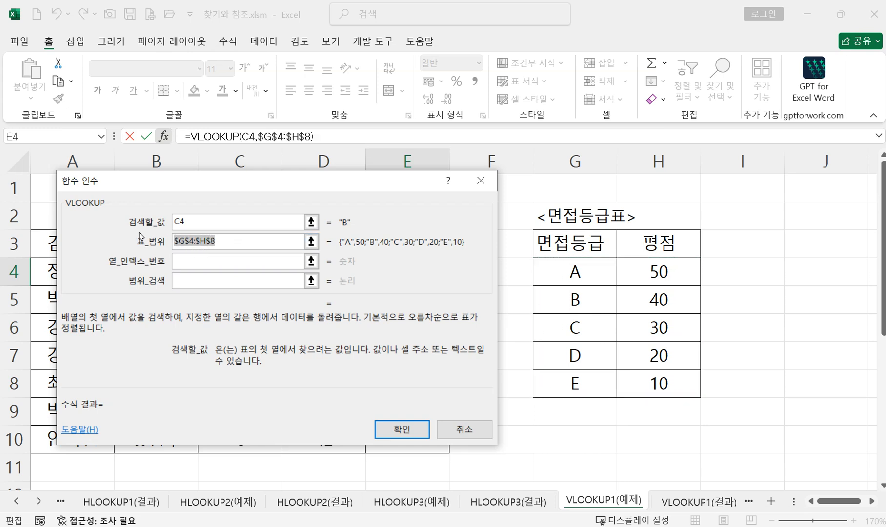
- Complete the E4 VLOOKUP with column index 2 and range lookup 0, and fill it down to E10
click(218, 262)
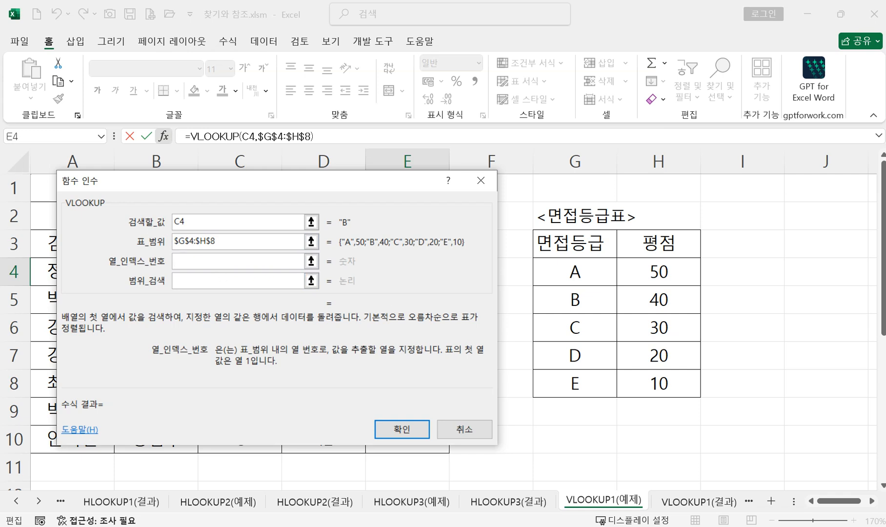
text(2)
click(185, 282)
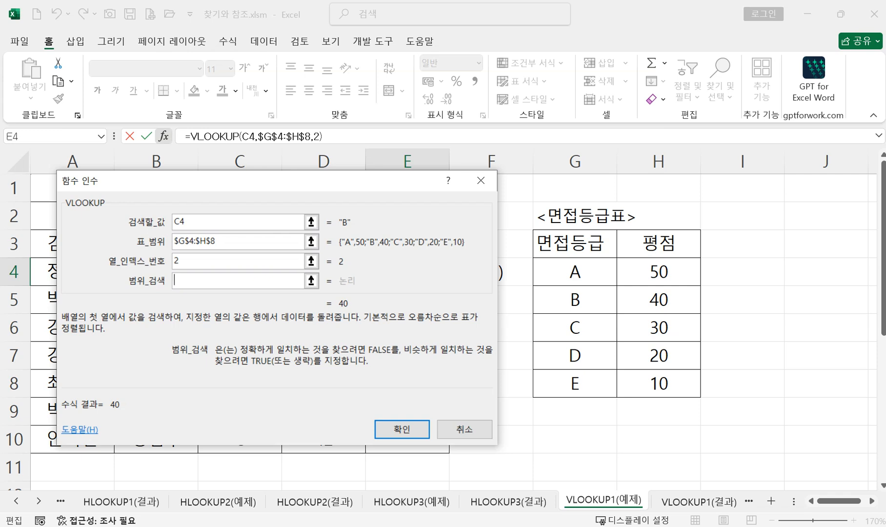
text(0)
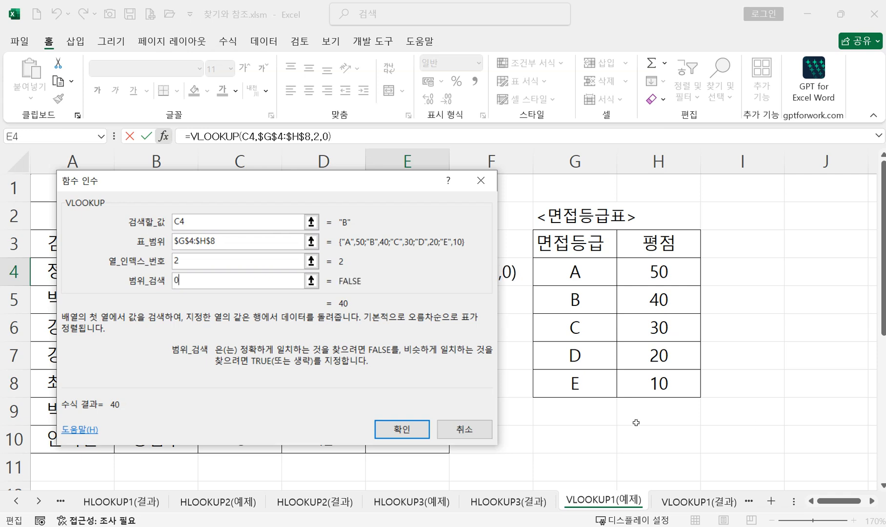
click(409, 430)
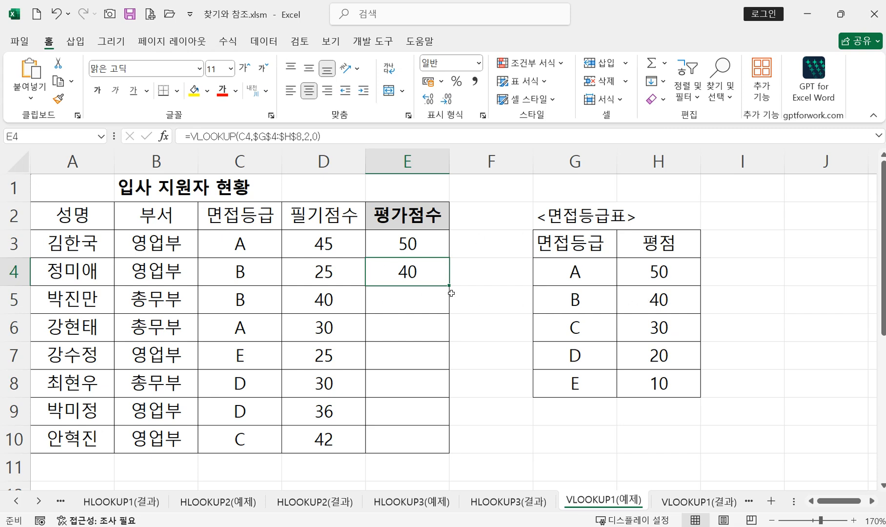
drag(449, 287, 431, 452)
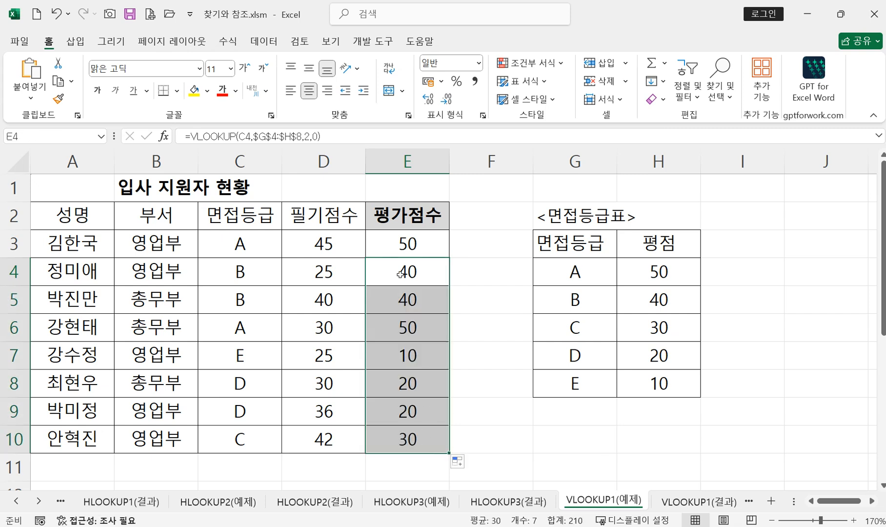
- Review the function arguments of the VLOOKUP formula in cell E3
click(410, 244)
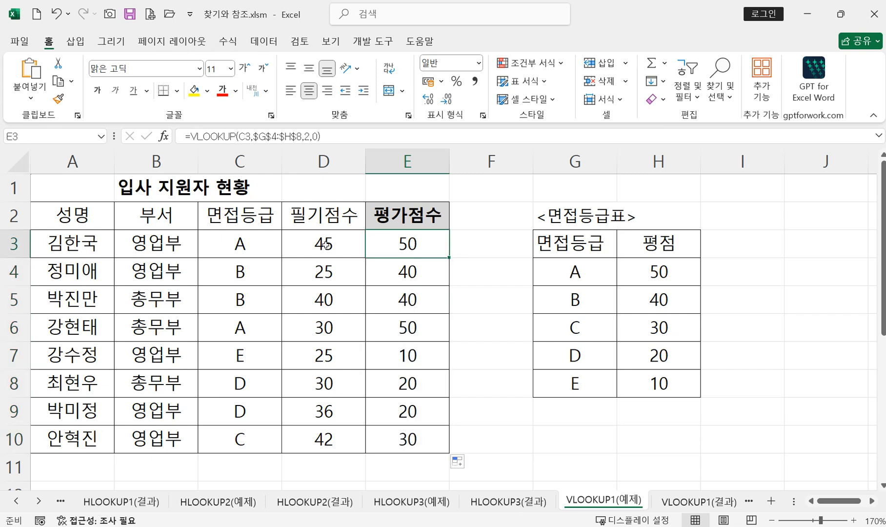
double_click(412, 243)
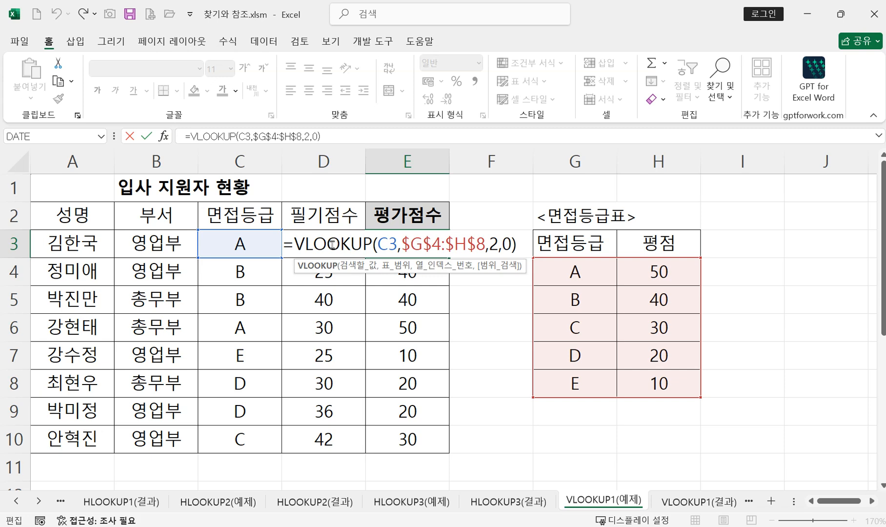
click(164, 137)
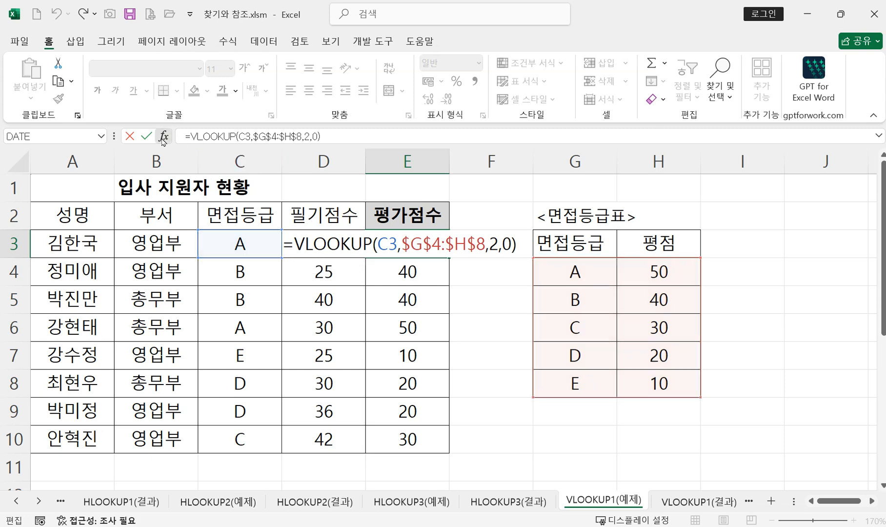
drag(276, 188, 532, 221)
click(520, 258)
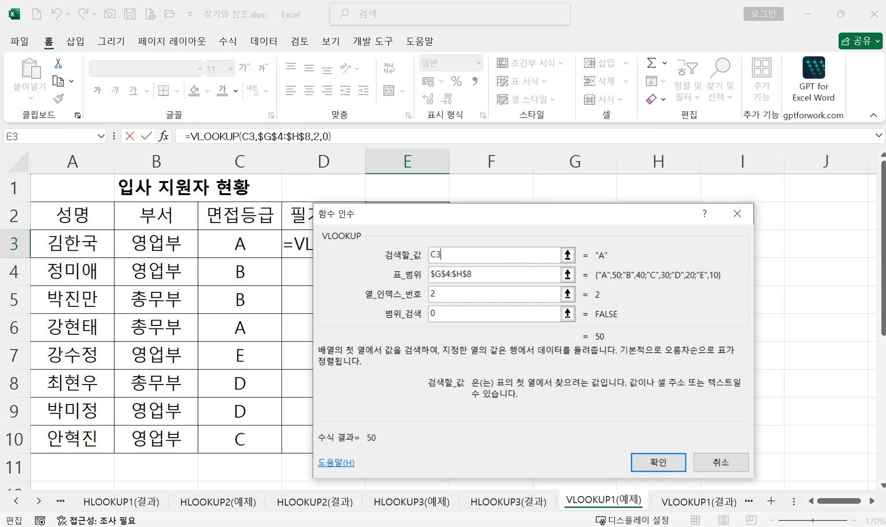
click(669, 461)
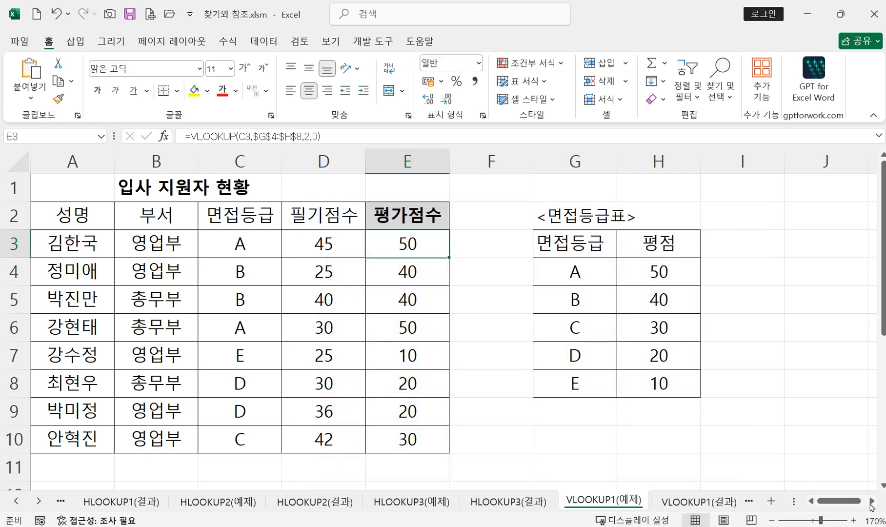
- Move the picture of the VLOOKUP function arguments across to start around column H, uncovering the 면접등급 column in G
click(872, 501)
click(425, 184)
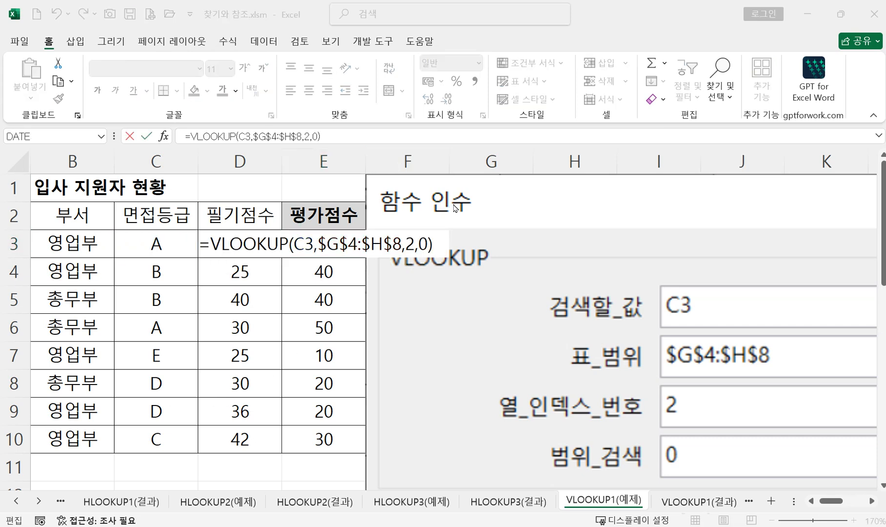
drag(493, 204, 661, 203)
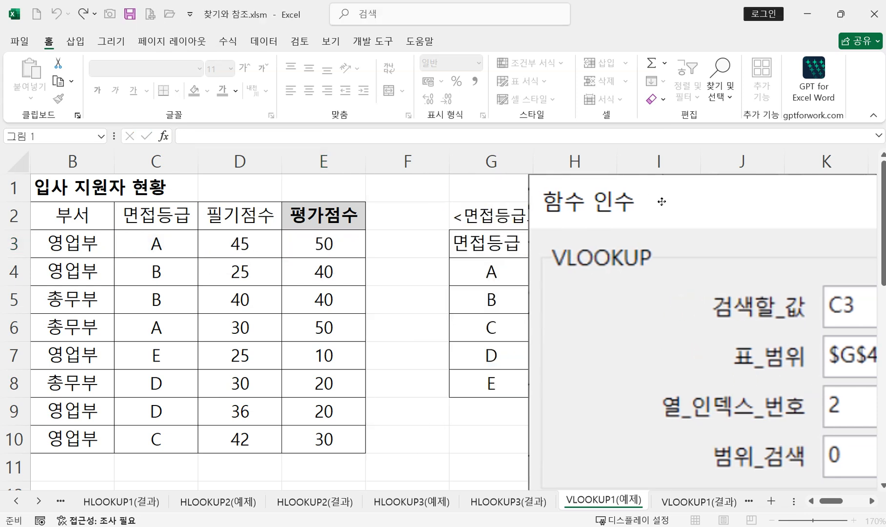
- Add the first applicant's 필기점수 to the E3 formula by appending +D3 after the VLOOKUP
double_click(340, 243)
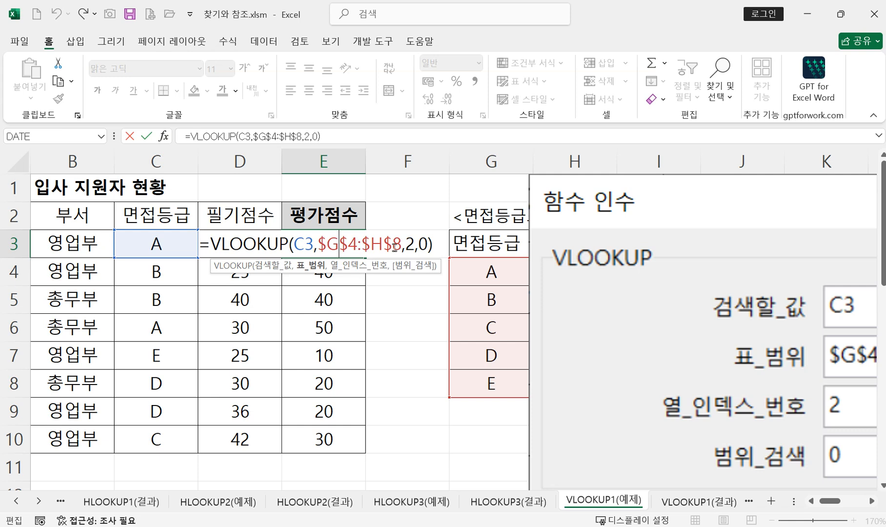
click(439, 247)
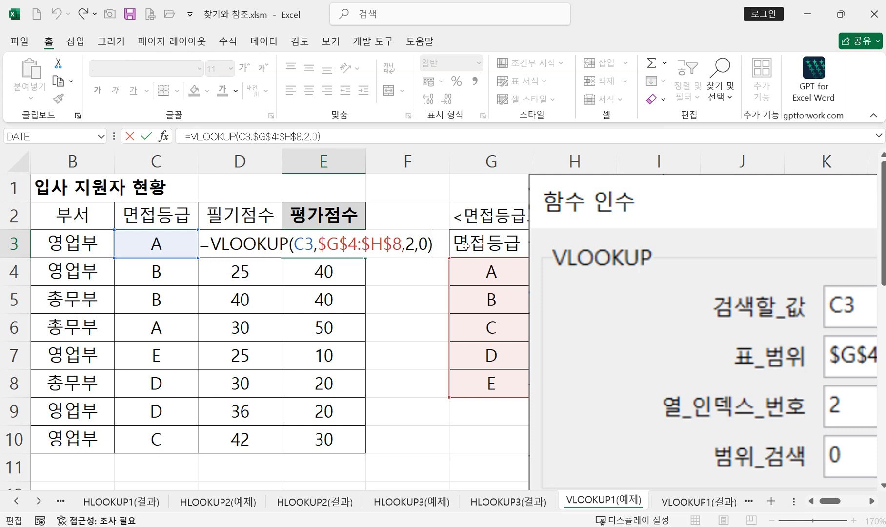
text(+)
text(d3)
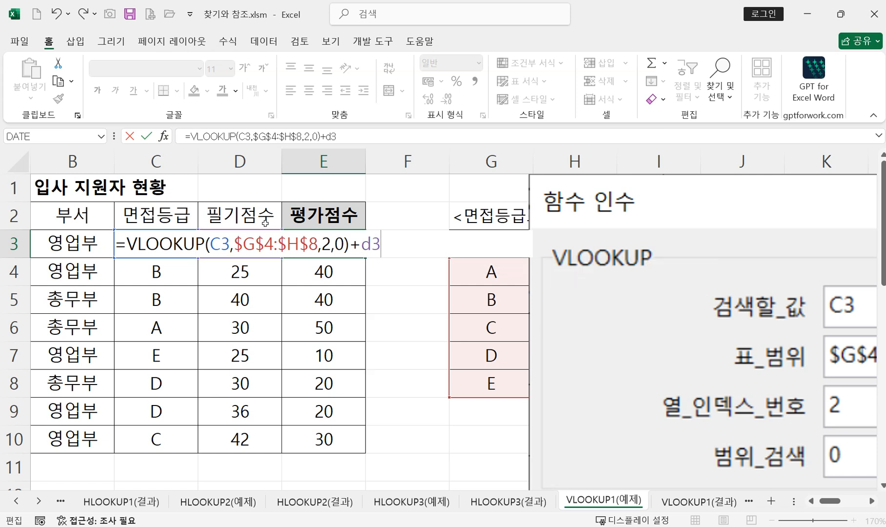
key(Return)
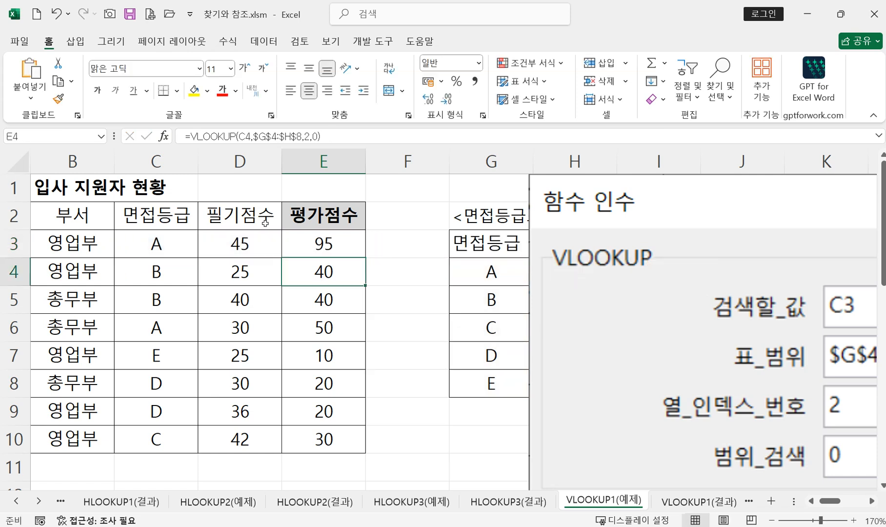
click(317, 249)
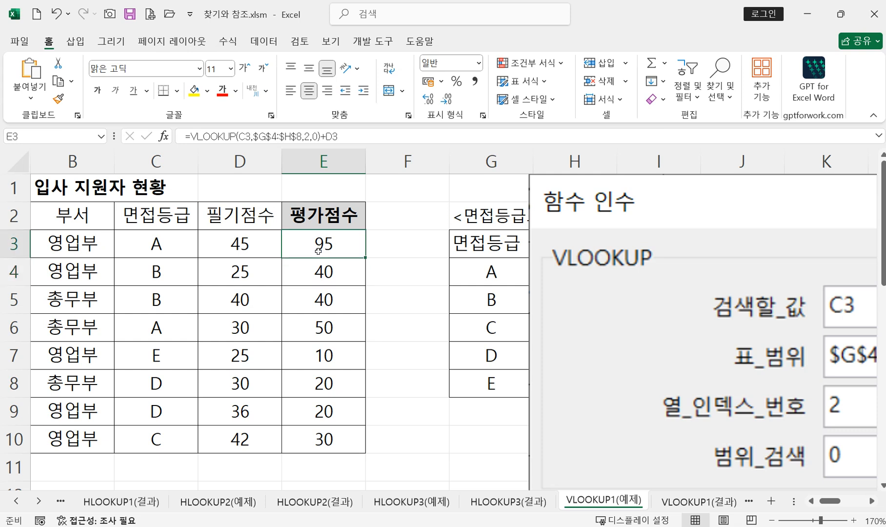
- Append +D4 to the VLOOKUP formula in E4 and fill the revised formula down to E10
double_click(339, 274)
click(434, 276)
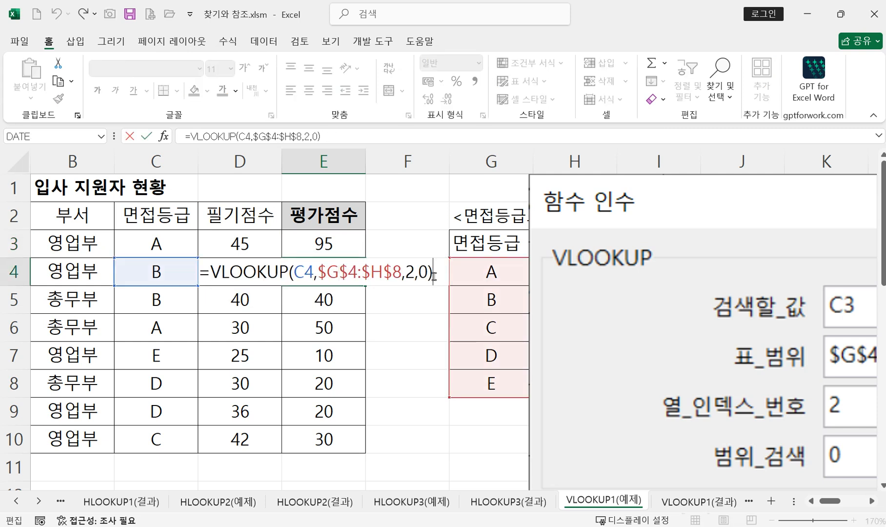
text(+)
text(d4)
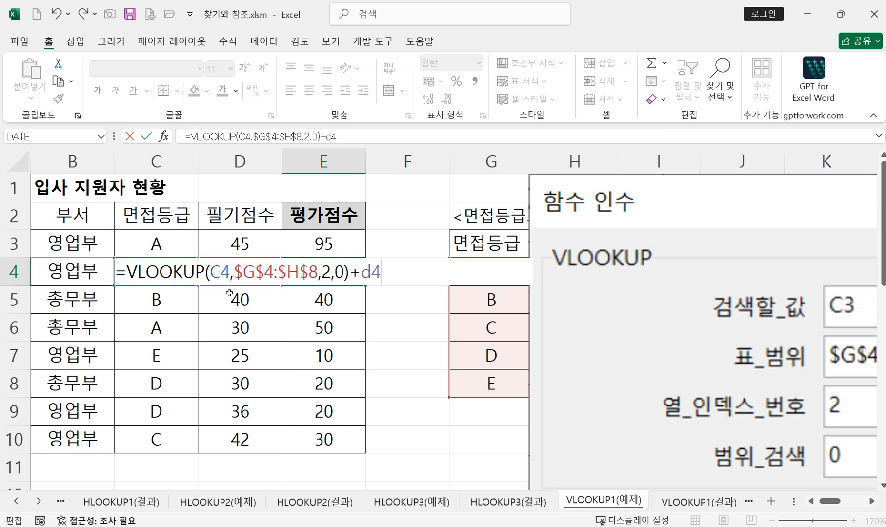
key(Return)
click(326, 275)
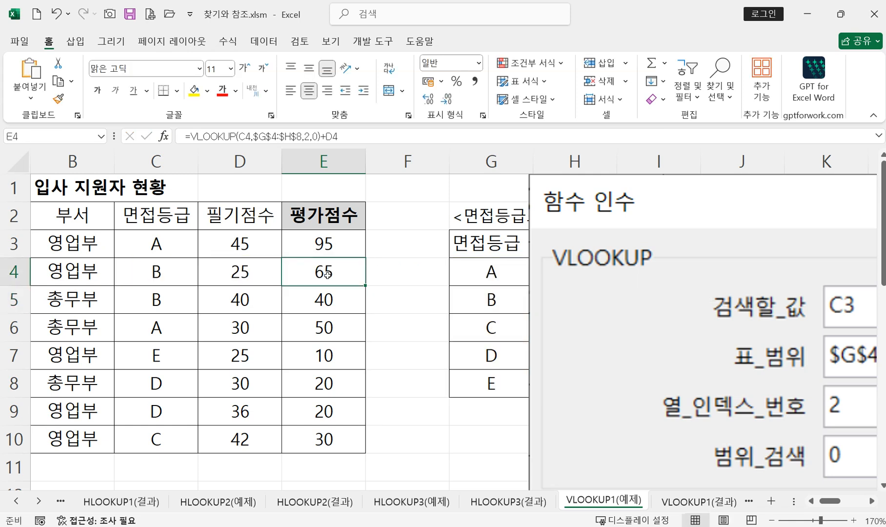
drag(367, 288, 353, 448)
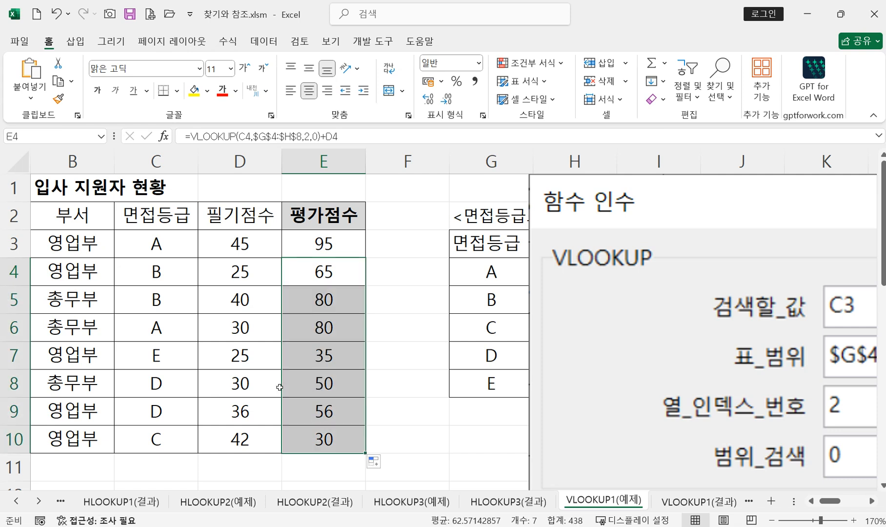
- Open the 평가점수 formula in cell E3 for editing
click(326, 247)
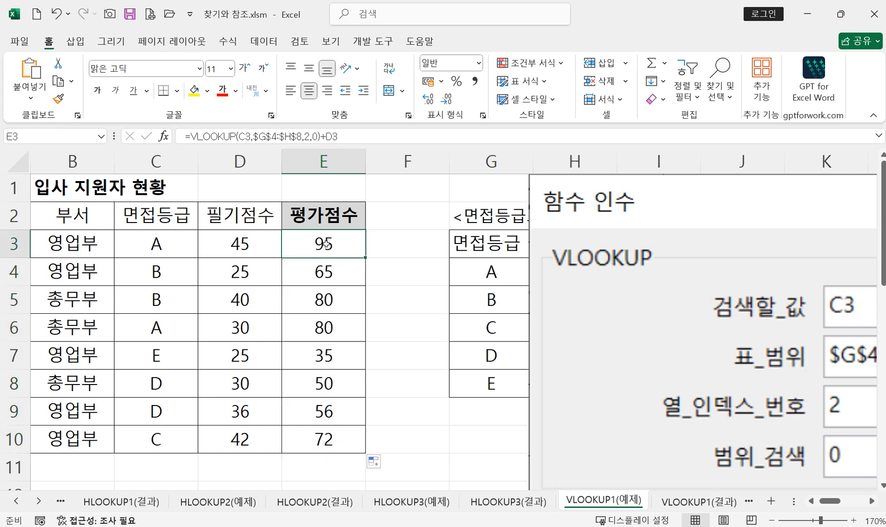
double_click(326, 244)
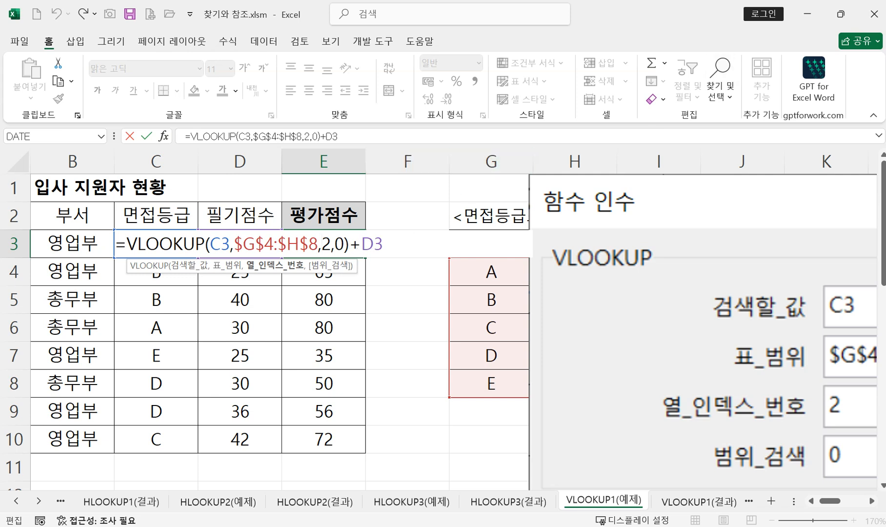